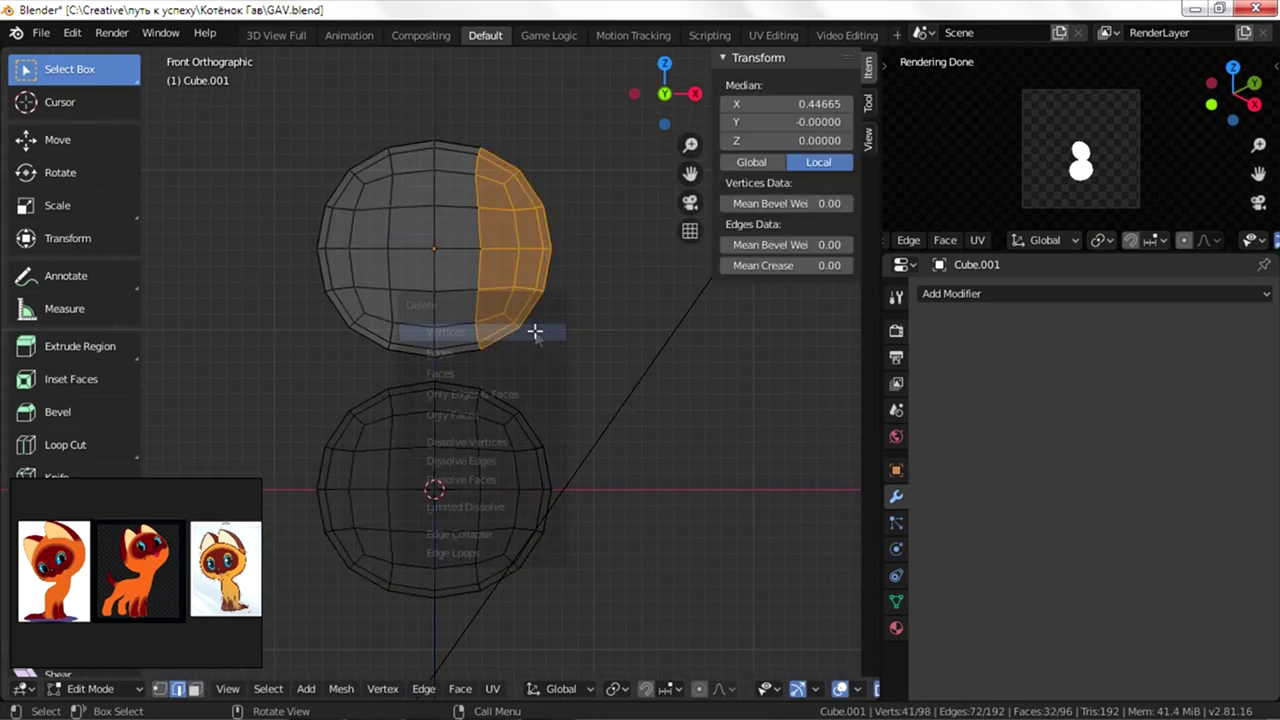
- Delete the selected half of the head's vertices so it can be mirrored
{"action": "left_click", "coordinate": [535, 331]}
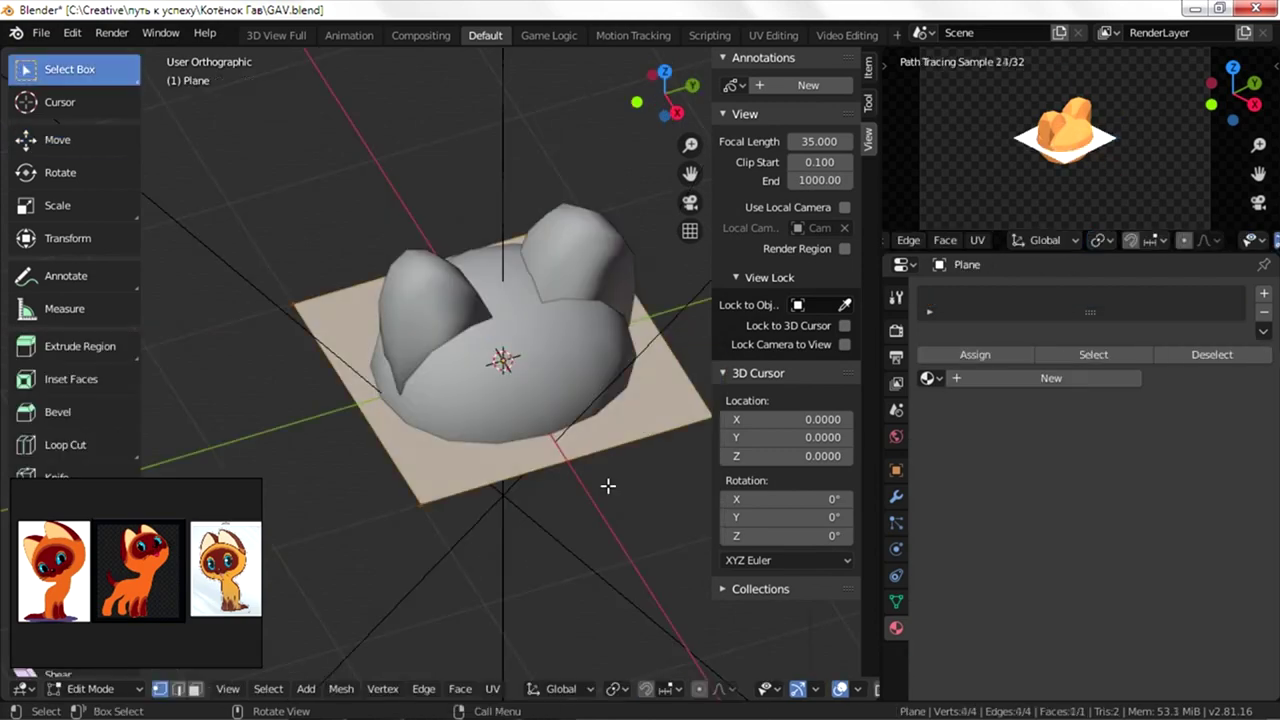
- Add a Subdivision Surface modifier to the body, shade it smooth, and nudge the head piece sideways
{"action": "left_click", "coordinate": [977, 298]}
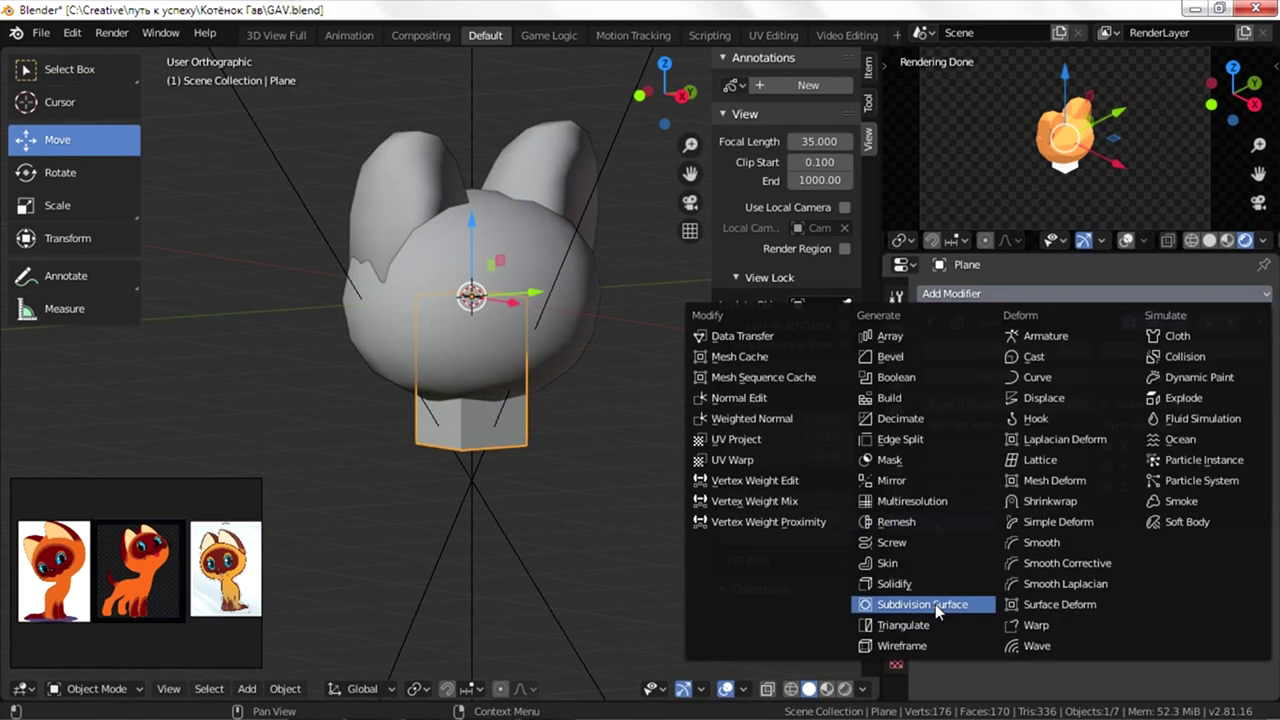
{"action": "left_click", "coordinate": [935, 604]}
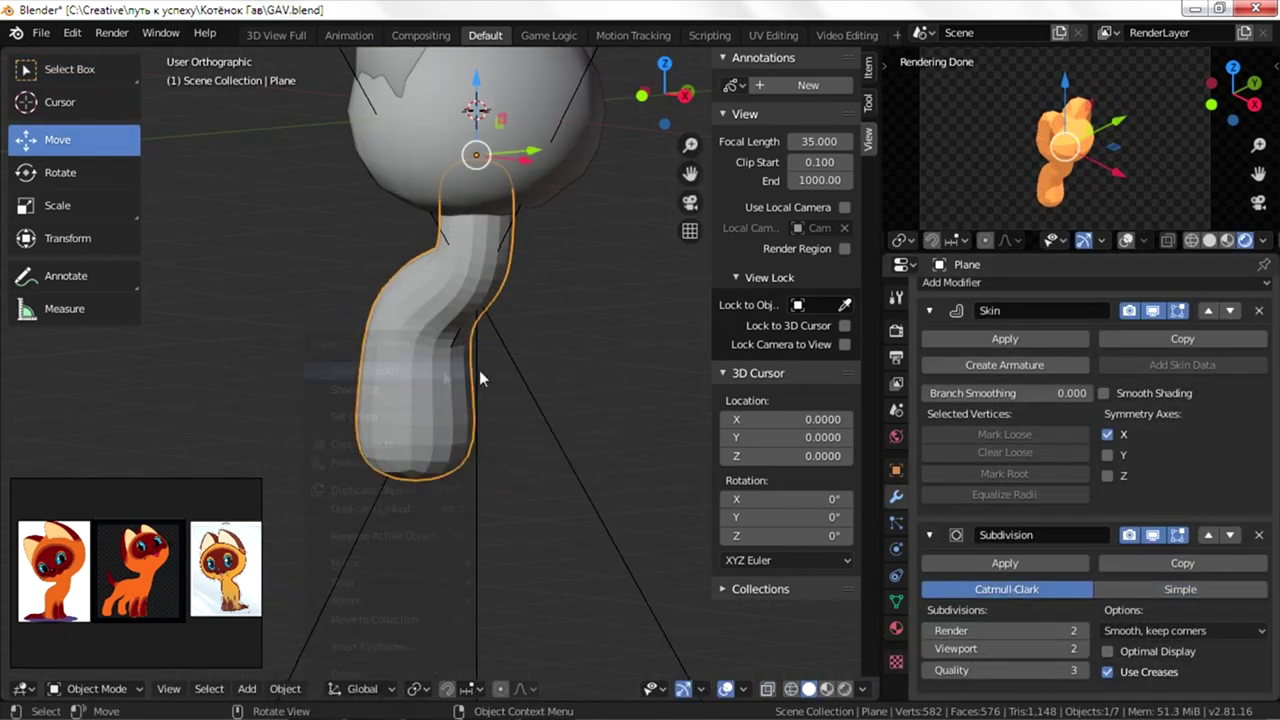
{"action": "left_click", "coordinate": [1150, 400]}
{"action": "middle_click_drag", "start_coordinate": [266, 349], "coordinate": [548, 348]}
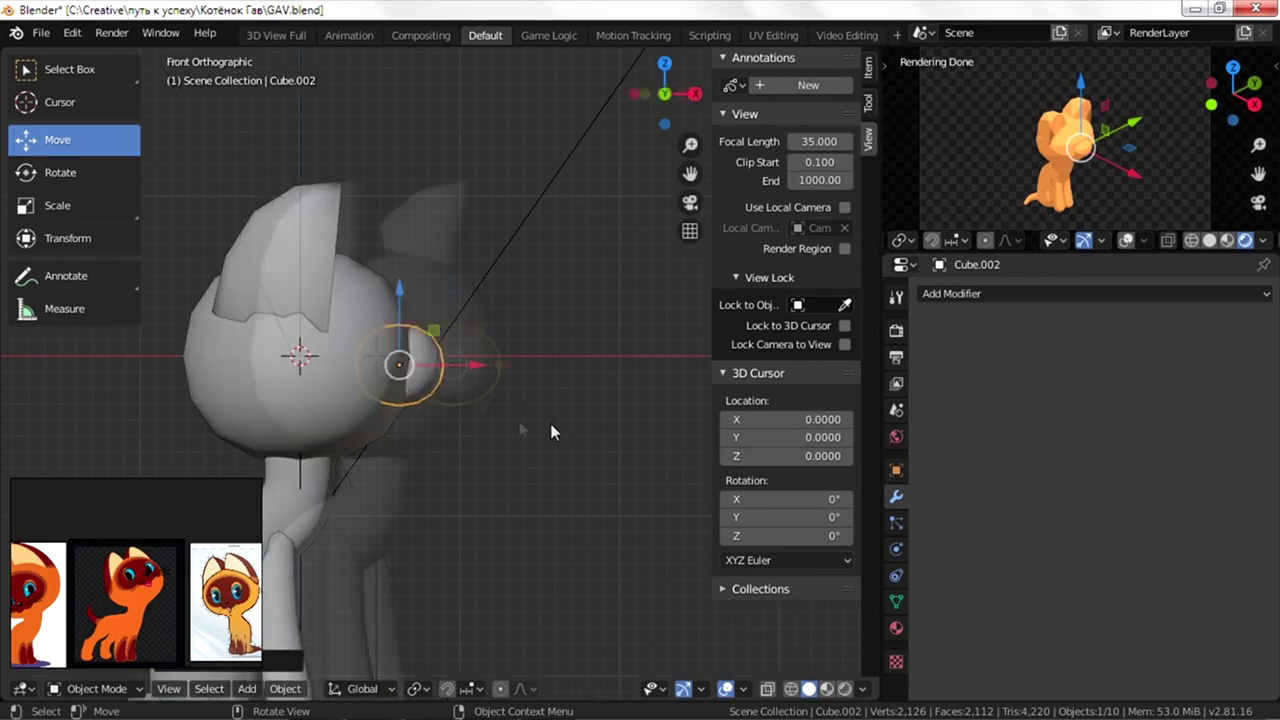
{"action": "left_click_drag", "start_coordinate": [496, 366], "coordinate": [500, 367]}
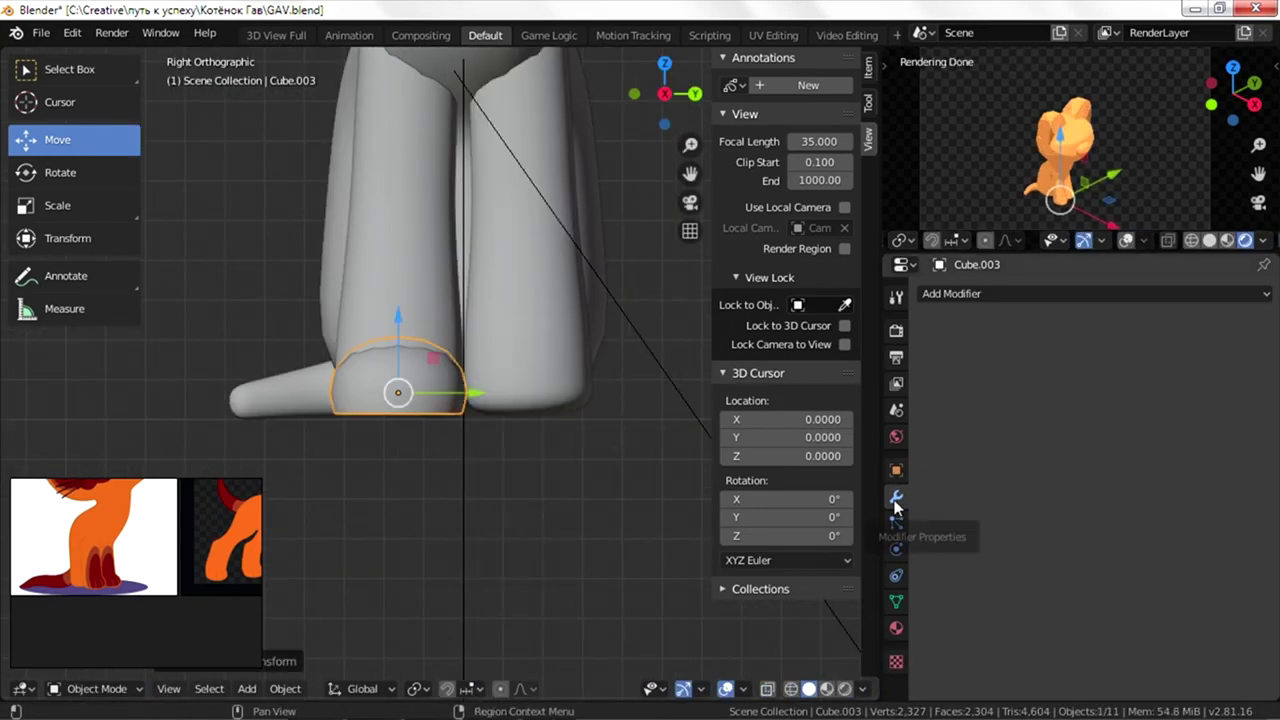
- Add a Mirror modifier on the X axis to the paw
{"action": "left_click", "coordinate": [1000, 293]}
{"action": "left_click", "coordinate": [885, 470]}
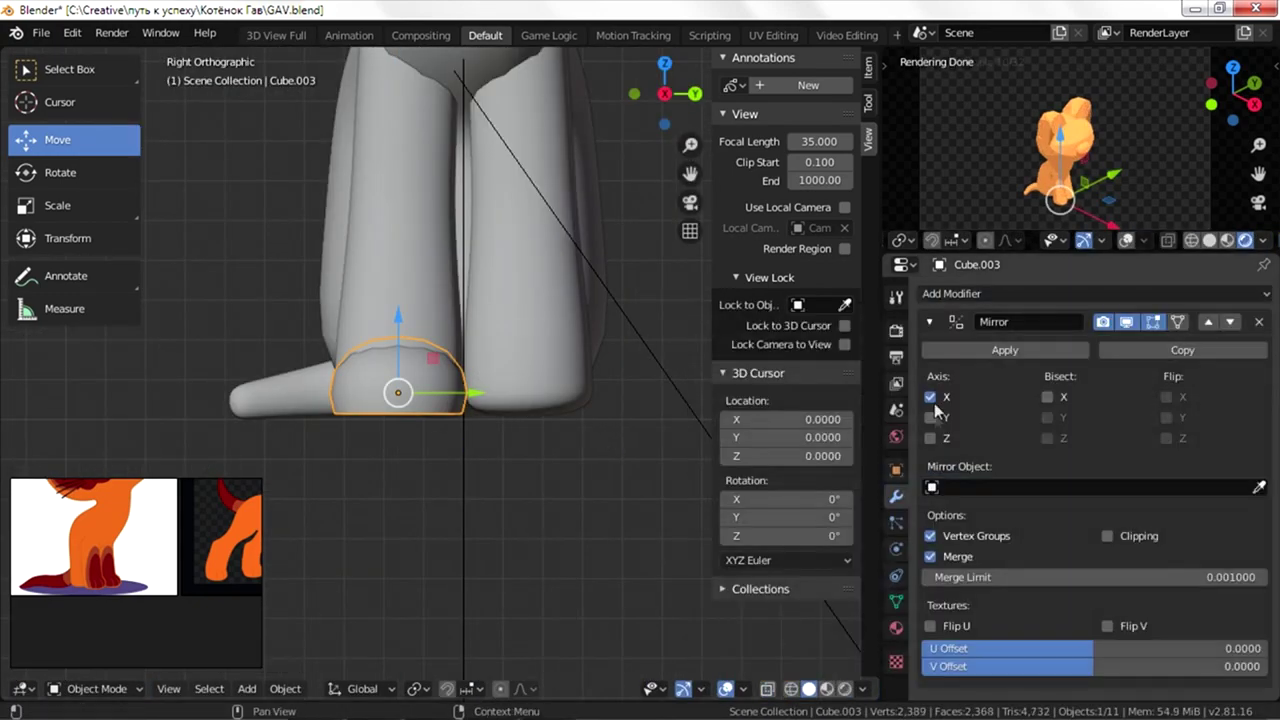
{"action": "mouse_move", "coordinate": [484, 374]}
{"action": "middle_mouse_down"}
{"action": "mouse_move", "coordinate": [571, 486]}
{"action": "mouse_move", "coordinate": [569, 363]}
{"action": "mouse_move", "coordinate": [477, 374]}
{"action": "middle_mouse_up"}
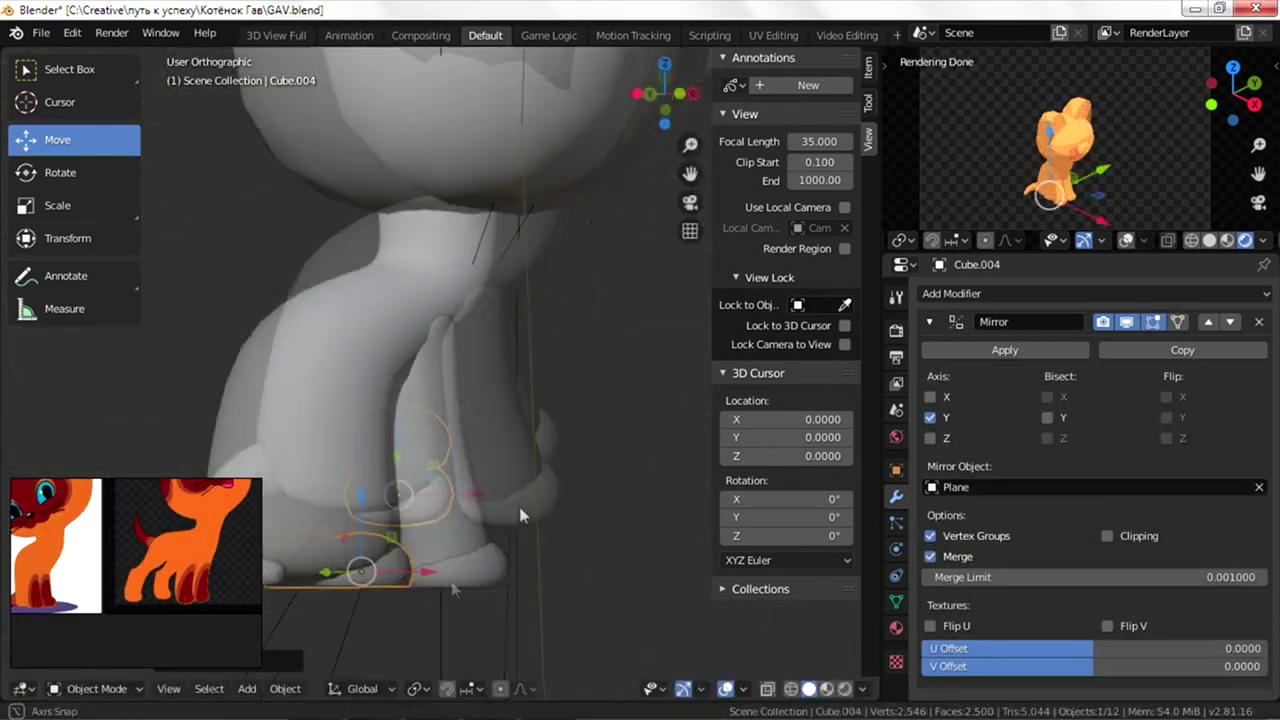
- Rotate the back paw around Z and move it along X into place
{"action": "mouse_move", "coordinate": [520, 515]}
{"action": "middle_mouse_down"}
{"action": "mouse_move", "coordinate": [552, 528]}
{"action": "mouse_move", "coordinate": [674, 465]}
{"action": "middle_mouse_up"}
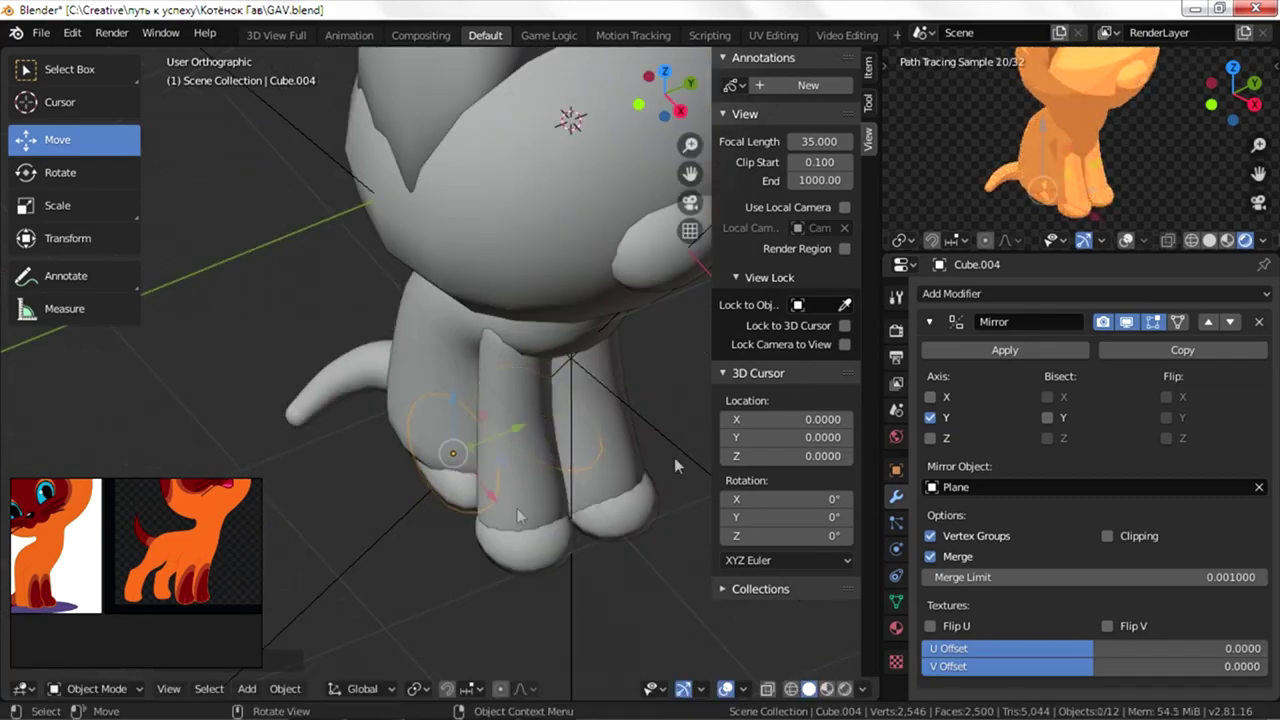
{"action": "scroll", "coordinate": [674, 457], "scroll_direction": "up", "scroll_amount": 2}
{"action": "key", "text": "r"}
{"action": "key", "text": "z"}
{"action": "mouse_move", "coordinate": [490, 570]}
{"action": "middle_mouse_down"}
{"action": "mouse_move", "coordinate": [509, 525]}
{"action": "mouse_move", "coordinate": [558, 490]}
{"action": "middle_mouse_up"}
{"action": "key", "text": "g"}
{"action": "key", "text": "x"}
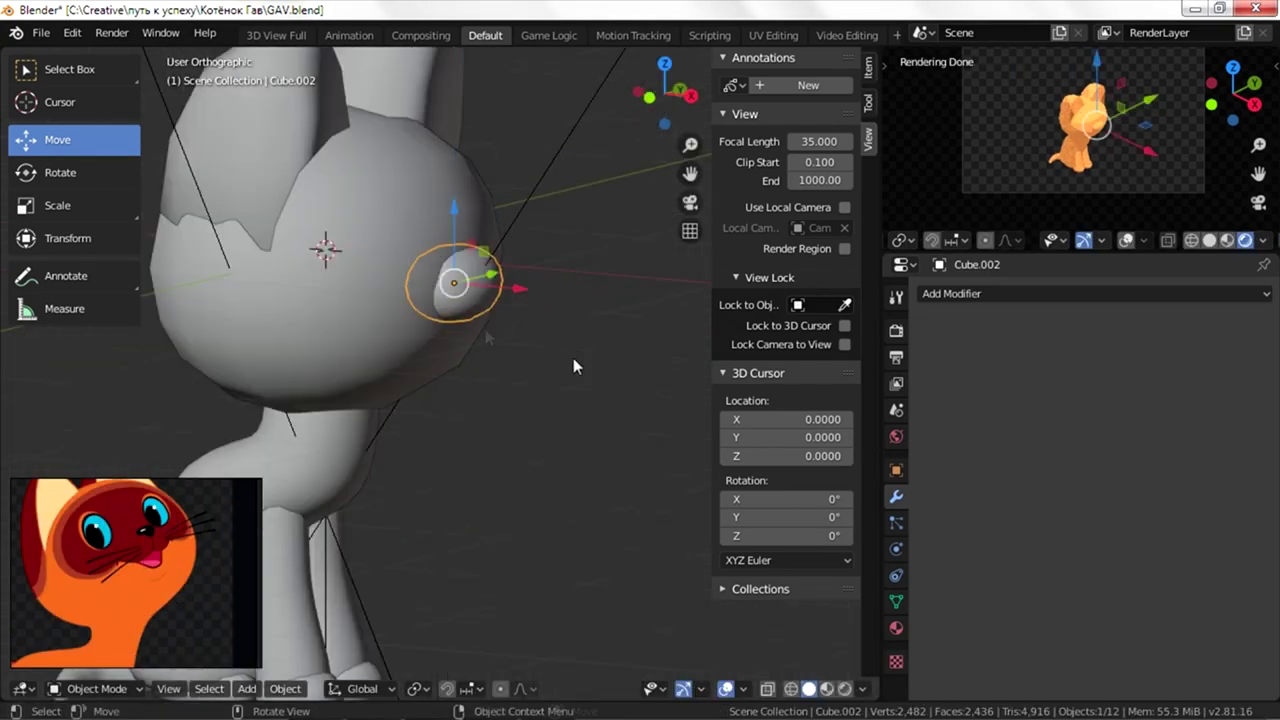
- Confirm the new scale of the face piece and zoom in on the head
{"action": "left_click", "coordinate": [567, 349]}
{"action": "scroll", "coordinate": [538, 354], "scroll_direction": "up", "scroll_amount": 3}
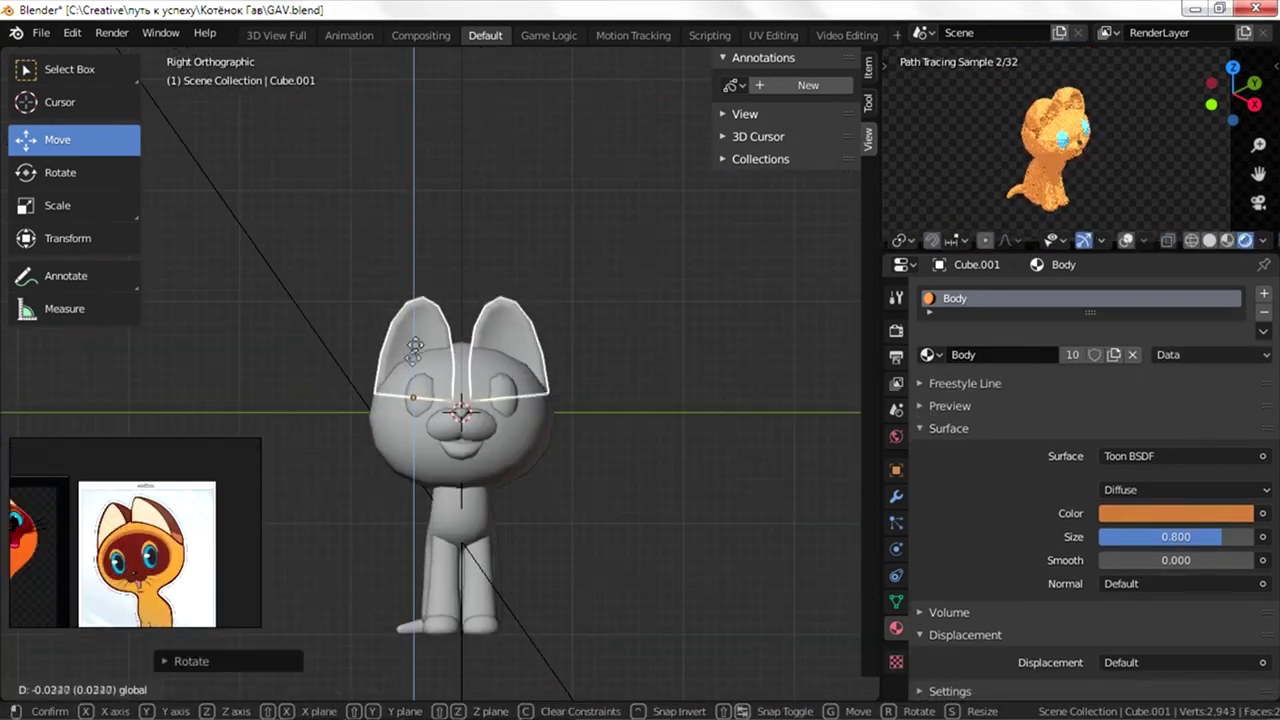
- Confirm the ear rotation and select another piece of the face
{"action": "left_click", "coordinate": [706, 402]}
{"action": "scroll", "coordinate": [745, 385], "scroll_direction": "up", "scroll_amount": 1}
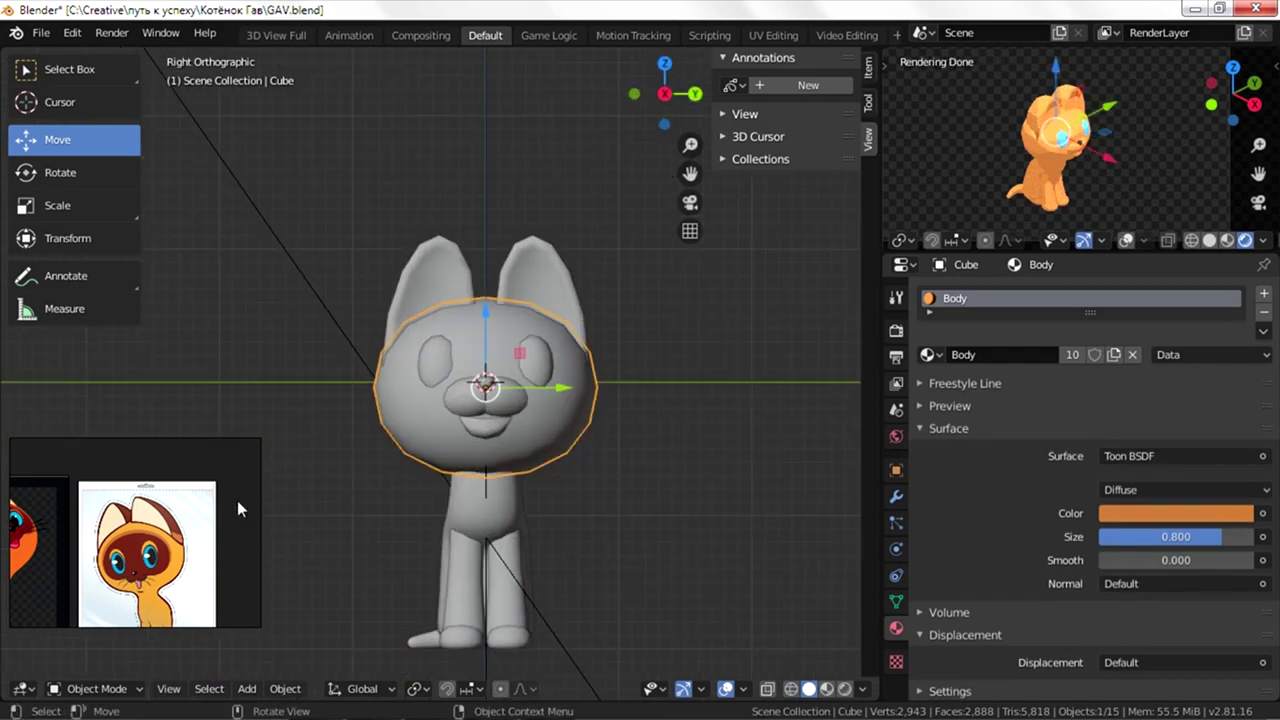
{"action": "left_click", "coordinate": [597, 393]}
{"action": "scroll", "coordinate": [597, 393], "scroll_direction": "down", "scroll_amount": 5}
{"action": "mouse_move", "coordinate": [597, 393]}
{"action": "middle_mouse_down"}
{"action": "mouse_move", "coordinate": [640, 447]}
{"action": "mouse_move", "coordinate": [527, 473]}
{"action": "middle_mouse_up"}
{"action": "scroll", "coordinate": [582, 421], "scroll_direction": "up", "scroll_amount": 5}
- Check a front-leg vertex on the body mesh, cancelling the move
{"action": "left_click", "coordinate": [527, 473]}
{"action": "key", "text": "Tab"}
{"action": "left_click", "coordinate": [466, 540]}
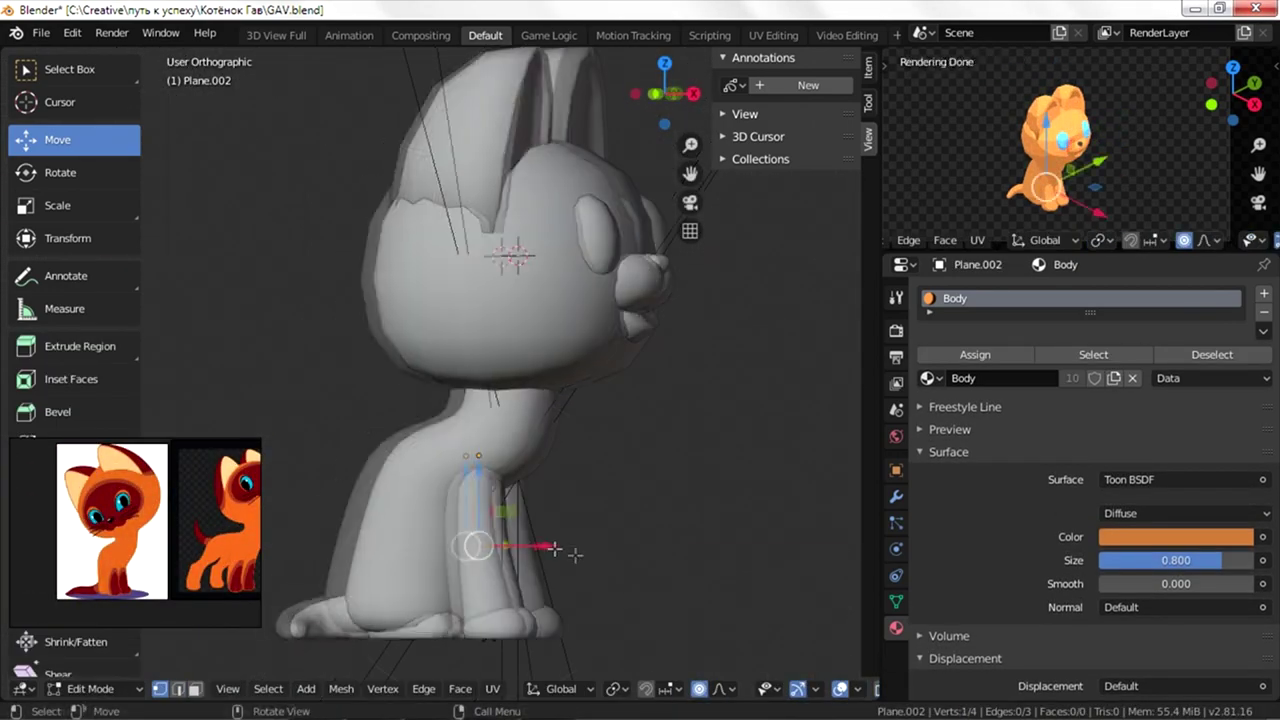
{"action": "key", "text": "g"}
{"action": "key", "text": "Escape"}
{"action": "key", "text": "Tab"}
{"action": "scroll", "coordinate": [545, 480], "scroll_direction": "down", "scroll_amount": 3}
{"action": "middle_click_drag", "start_coordinate": [545, 480], "coordinate": [566, 448]}
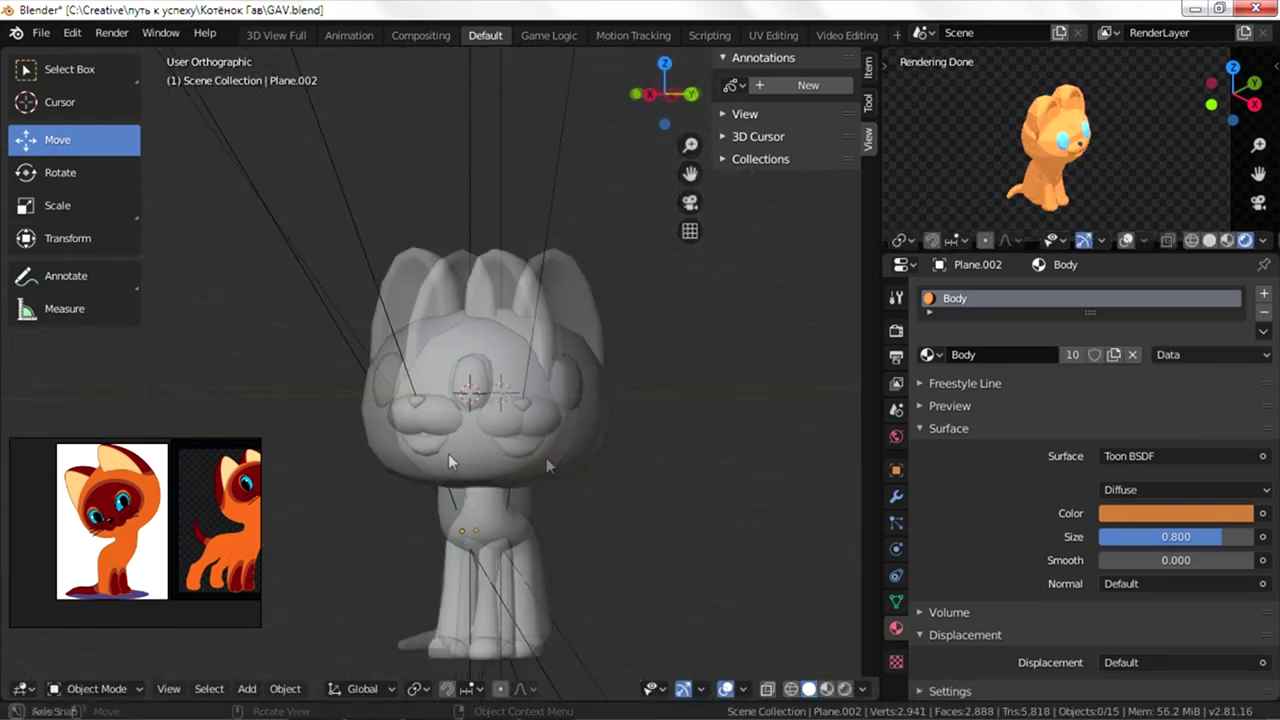
- Give the ear faces a new light peach Uhi material
{"action": "left_click", "coordinate": [566, 448]}
{"action": "key", "text": "Tab"}
{"action": "scroll", "coordinate": [453, 530], "scroll_direction": "up", "scroll_amount": 3}
{"action": "middle_click_drag", "start_coordinate": [453, 530], "coordinate": [520, 500]}
{"action": "left_click", "coordinate": [1263, 293]}
{"action": "left_click", "coordinate": [1180, 522]}
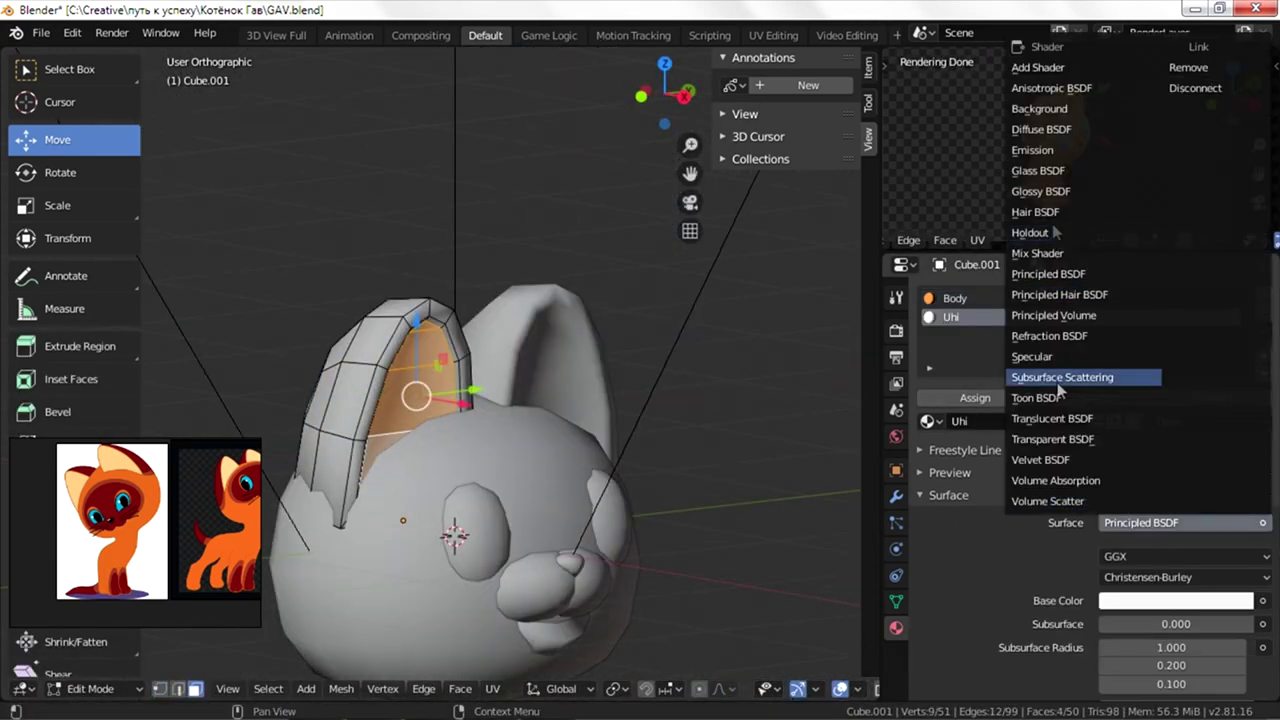
{"action": "left_click", "coordinate": [955, 298]}
{"action": "left_click", "coordinate": [1183, 306]}
{"action": "key", "text": "Tab"}
- Separate the selected head face loop into its own ring object
{"action": "scroll", "coordinate": [571, 337], "scroll_direction": "down", "scroll_amount": 3}
{"action": "mouse_move", "coordinate": [571, 337]}
{"action": "middle_mouse_down"}
{"action": "mouse_move", "coordinate": [520, 330]}
{"action": "mouse_move", "coordinate": [575, 318]}
{"action": "middle_mouse_up"}
{"action": "scroll", "coordinate": [520, 330], "scroll_direction": "down", "scroll_amount": 3}
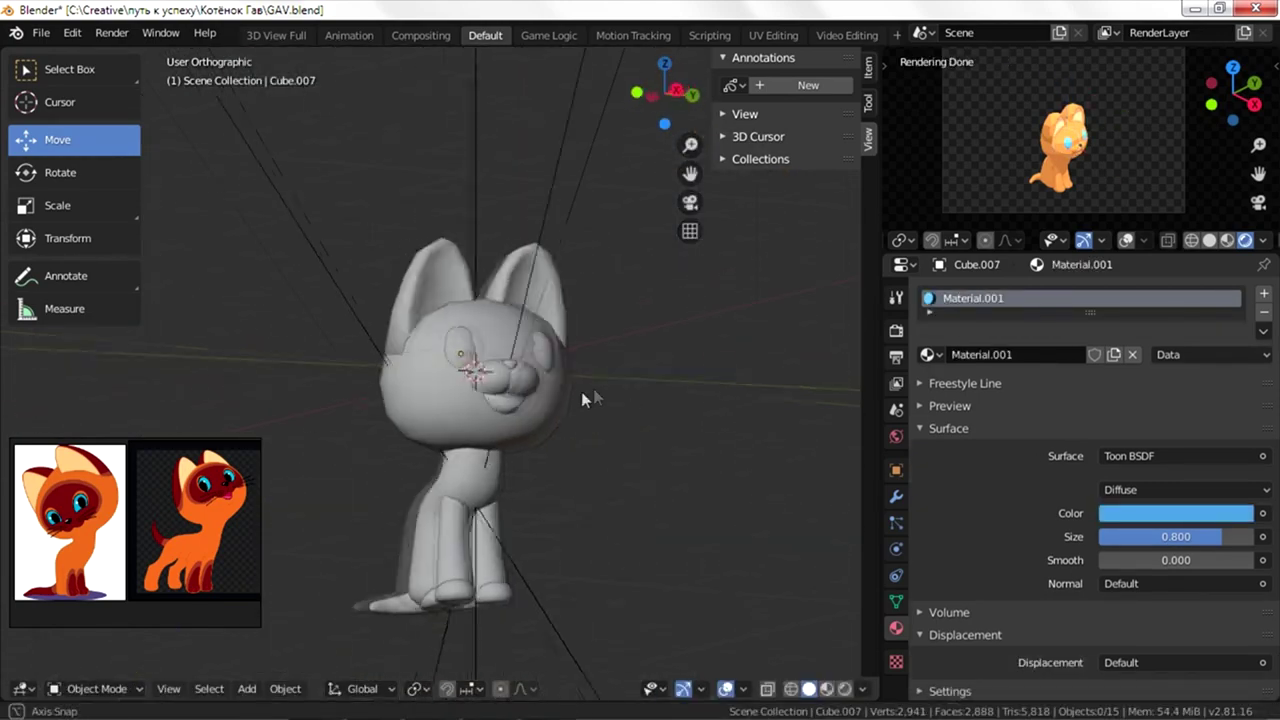
{"action": "key", "text": "Tab"}
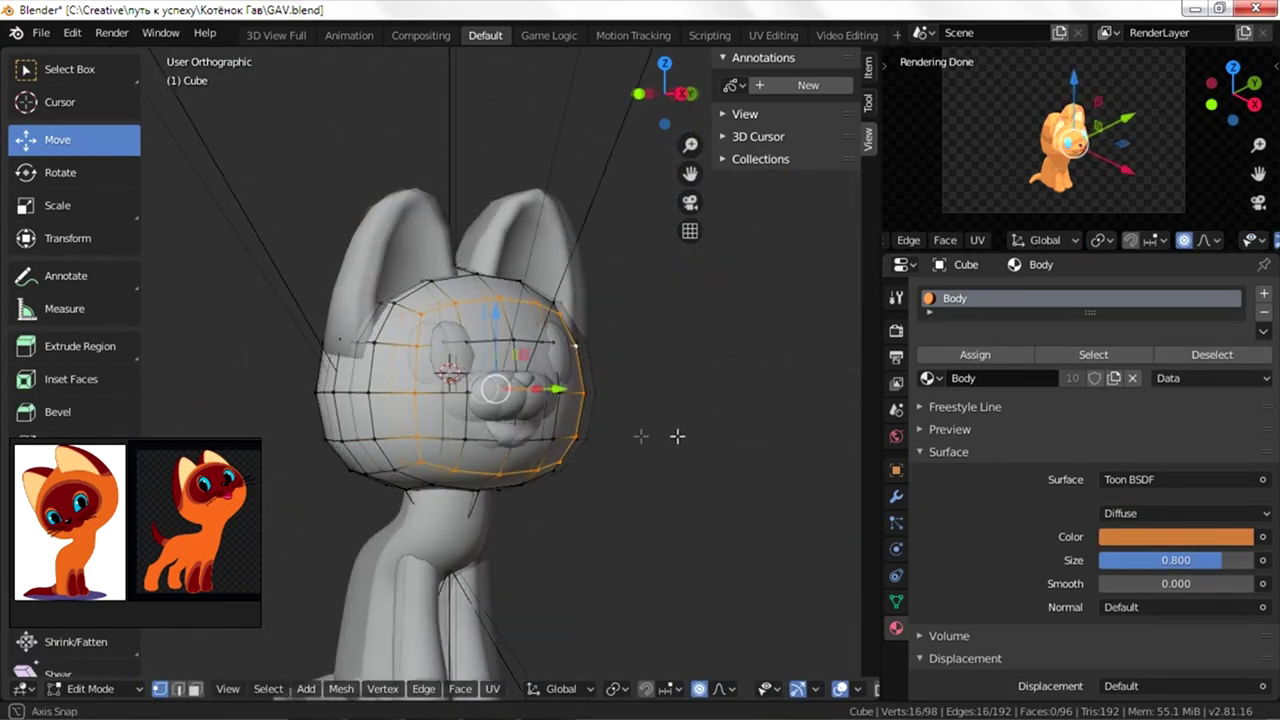
{"action": "left_click", "coordinate": [669, 458]}
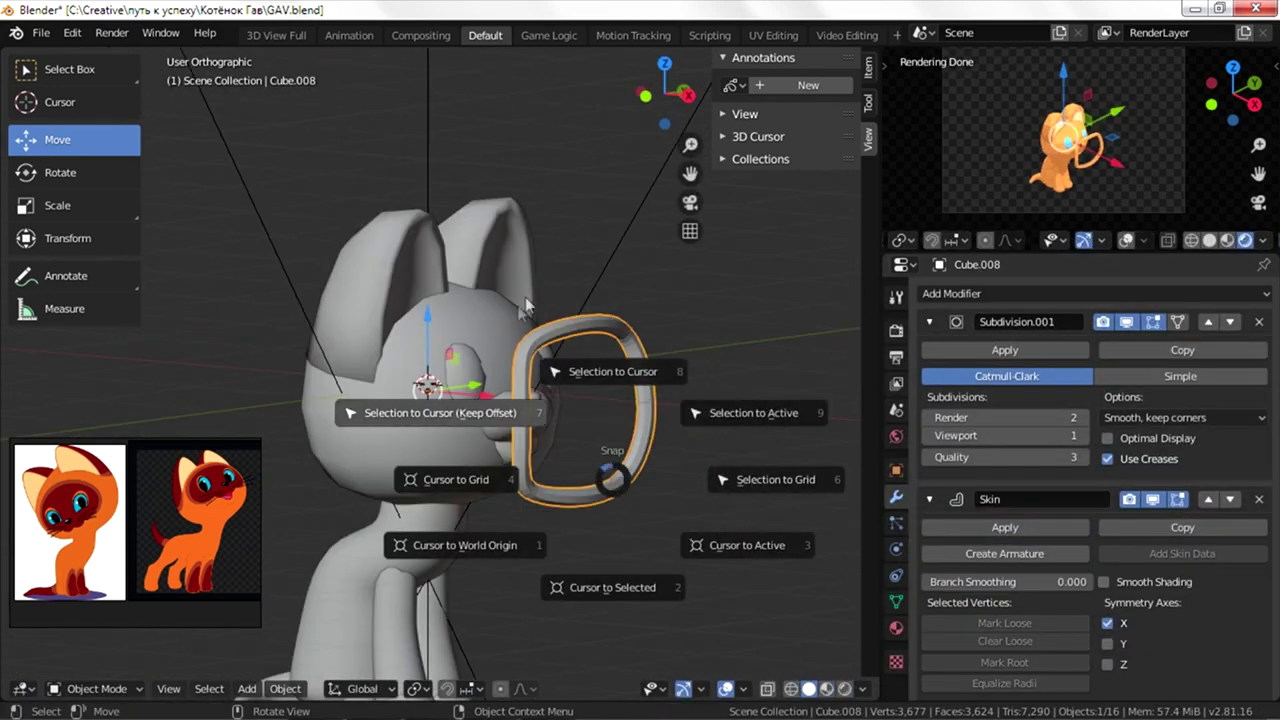
- Use Shift+S snapping on the ring and move Subdivision to the top of its modifier stack
{"action": "key", "text": "Tab"}
{"action": "key", "text": "Tab"}
{"action": "key", "text": "shift+s"}
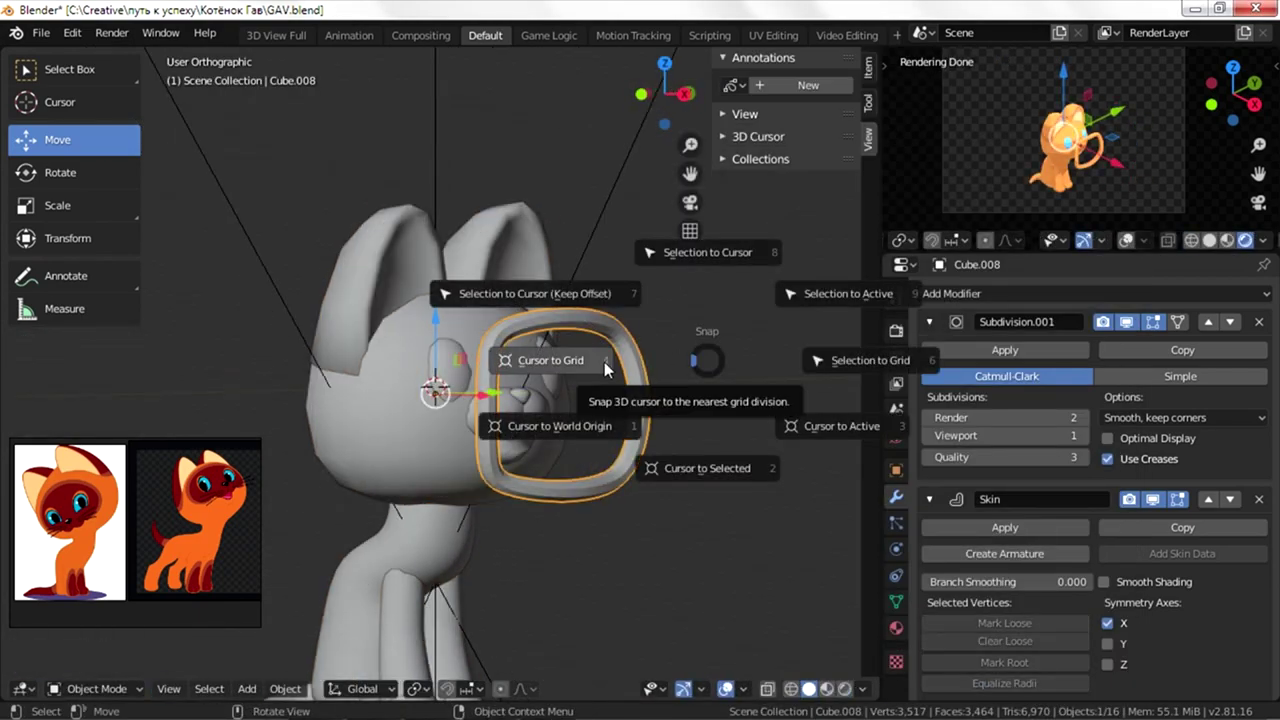
{"action": "key", "text": "Tab"}
{"action": "key", "text": "shift+s"}
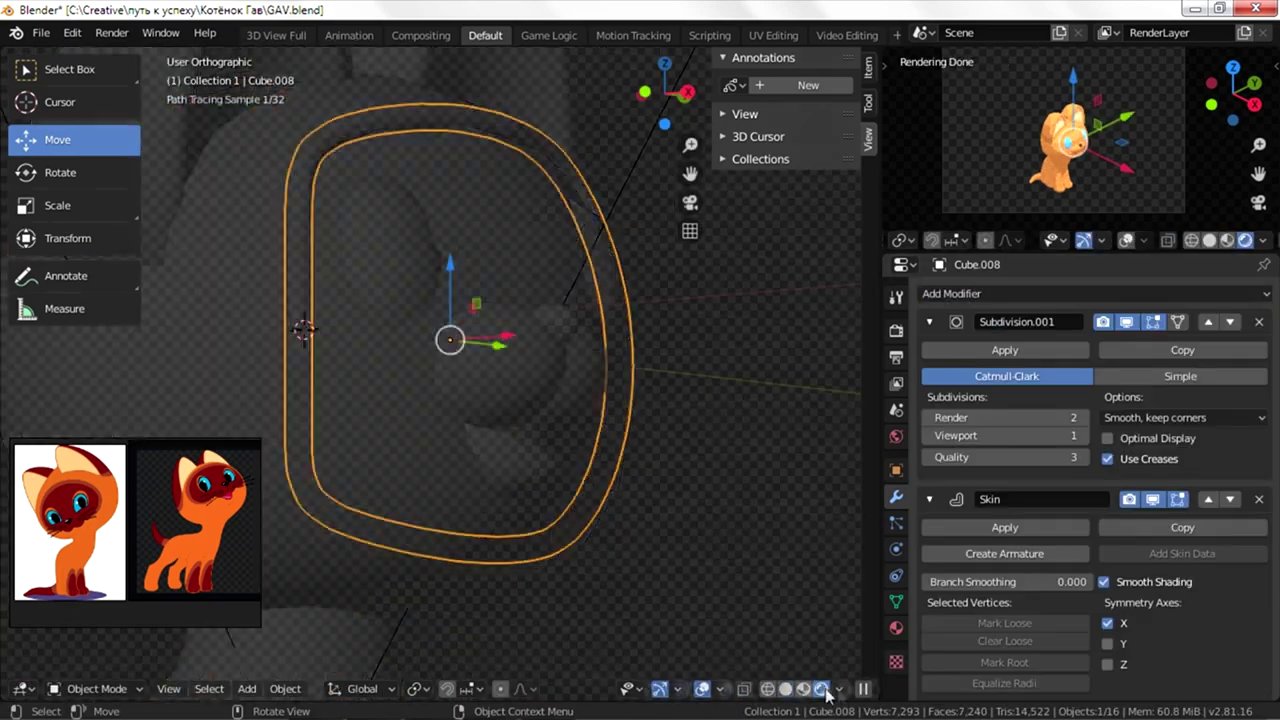
{"action": "mouse_move", "coordinate": [526, 285]}
{"action": "middle_mouse_down"}
{"action": "mouse_move", "coordinate": [553, 394]}
{"action": "mouse_move", "coordinate": [469, 267]}
{"action": "middle_mouse_up"}
- Scale the ring in see-through front view and add a Mirror modifier across the face
{"action": "key", "text": "Tab"}
{"action": "key", "text": "shift+z"}
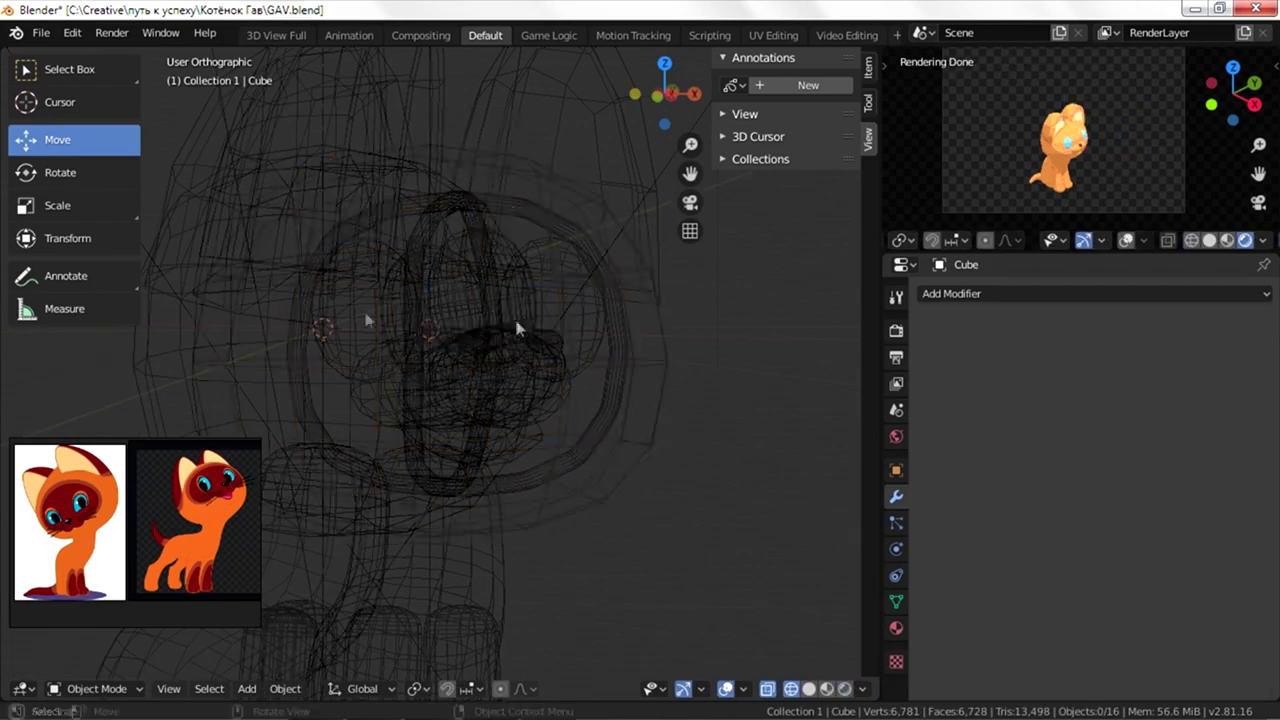
{"action": "key", "text": "s"}
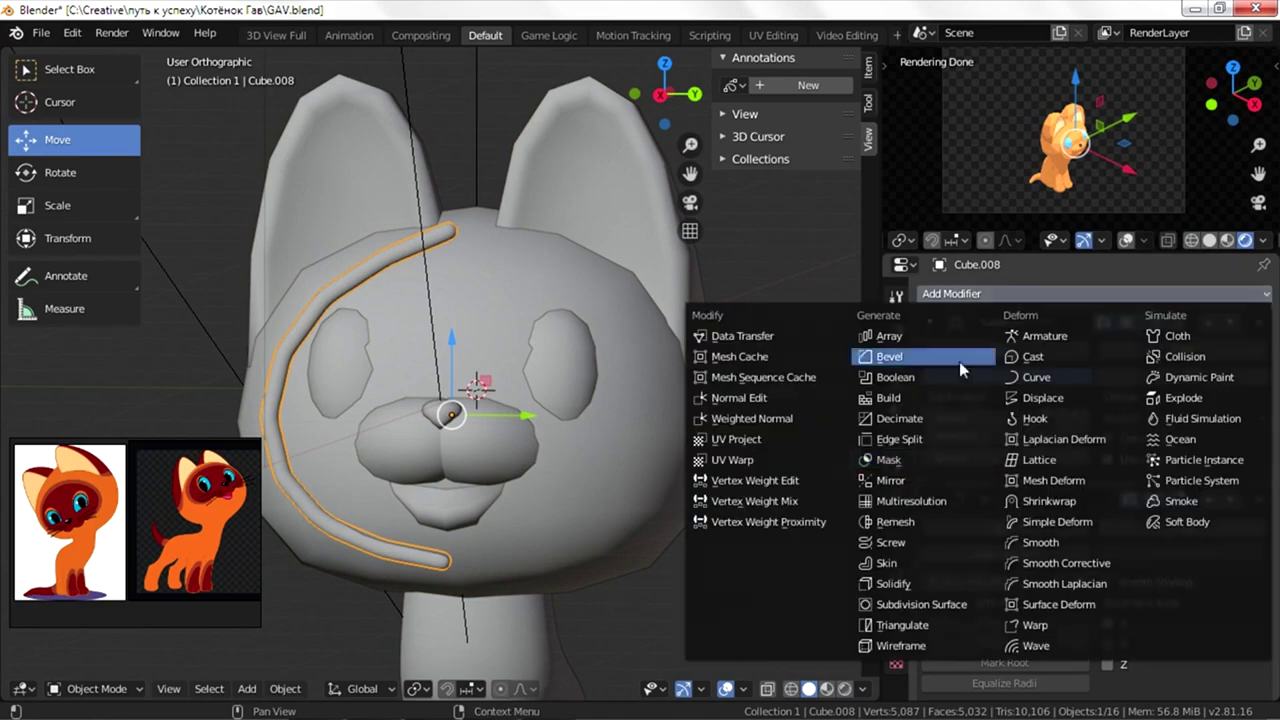
{"action": "left_click", "coordinate": [890, 480]}
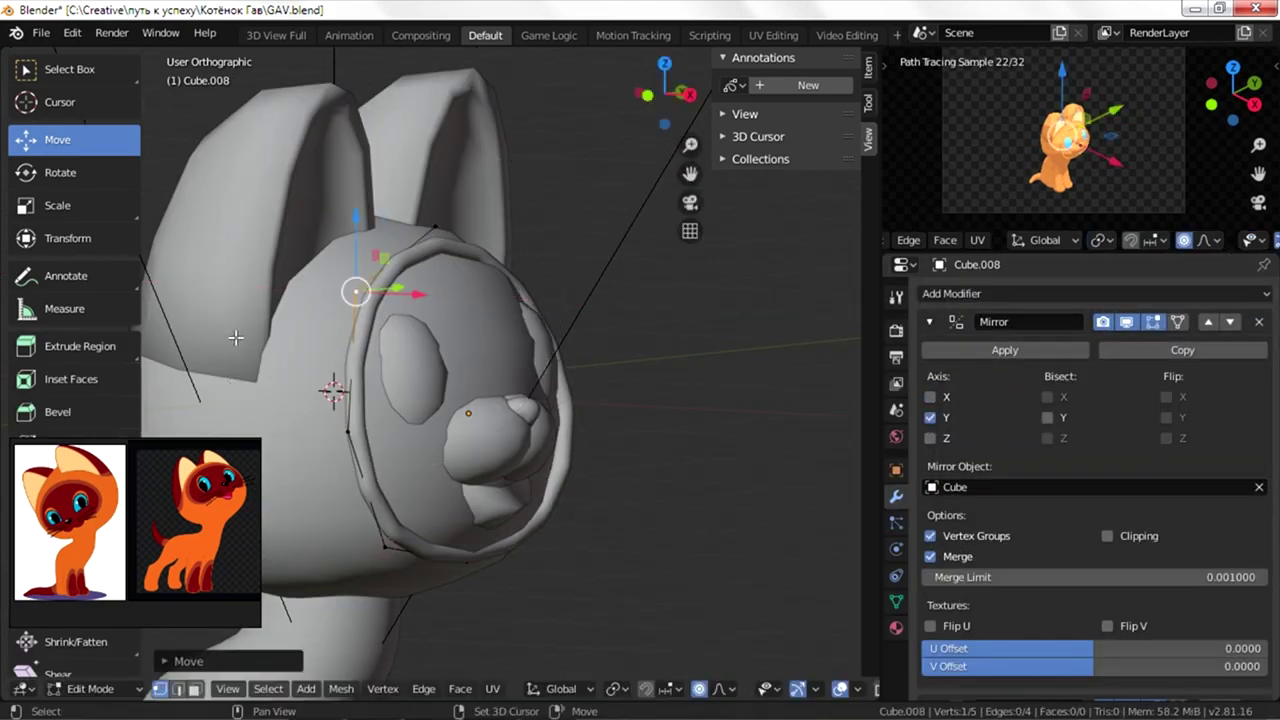
- Raise the selected ring vertices along Z
{"action": "middle_click_drag", "start_coordinate": [235, 338], "coordinate": [254, 374]}
{"action": "key", "text": "s"}
{"action": "key", "text": "Escape"}
{"action": "middle_click_drag", "start_coordinate": [608, 420], "coordinate": [557, 238]}
{"action": "key", "text": "g"}
{"action": "key", "text": "z"}
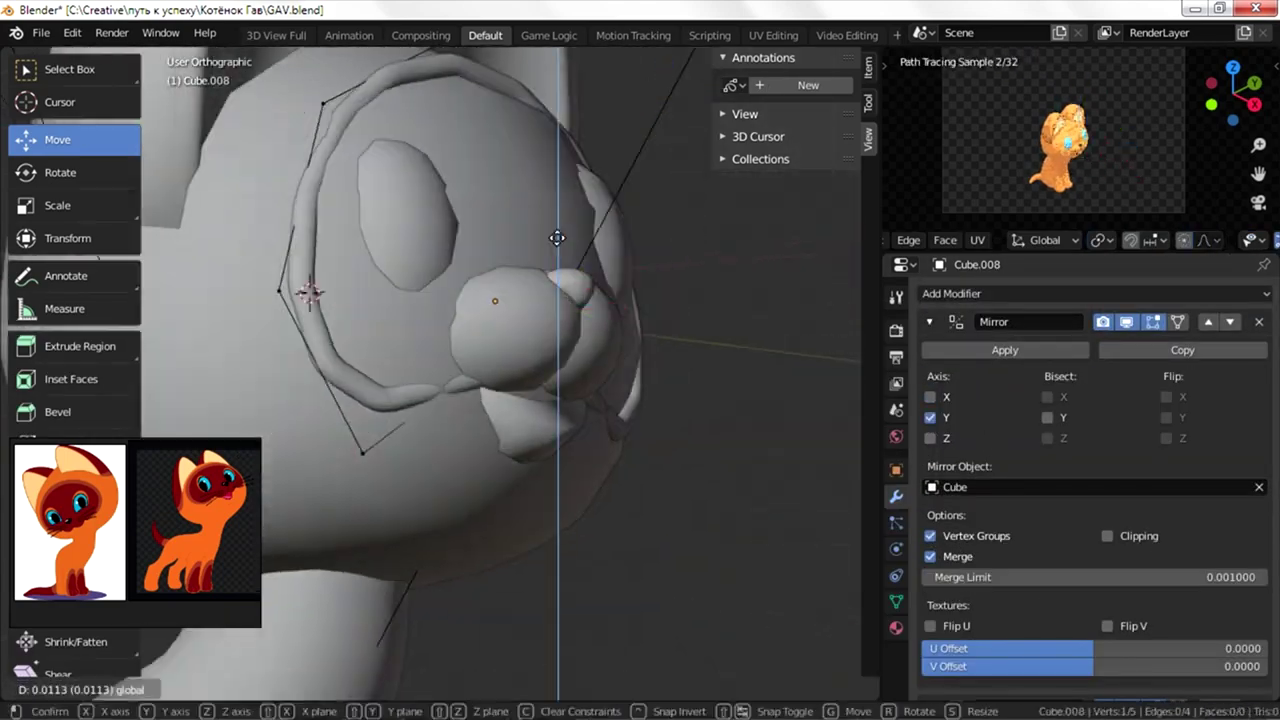
{"action": "left_click", "coordinate": [557, 238]}
- Shift ring vertices along X, then reposition them in side view
{"action": "mouse_move", "coordinate": [674, 343]}
{"action": "middle_mouse_down"}
{"action": "mouse_move", "coordinate": [557, 425]}
{"action": "mouse_move", "coordinate": [468, 379]}
{"action": "middle_mouse_up"}
{"action": "key", "text": "g"}
{"action": "key", "text": "x"}
{"action": "left_click", "coordinate": [557, 425]}
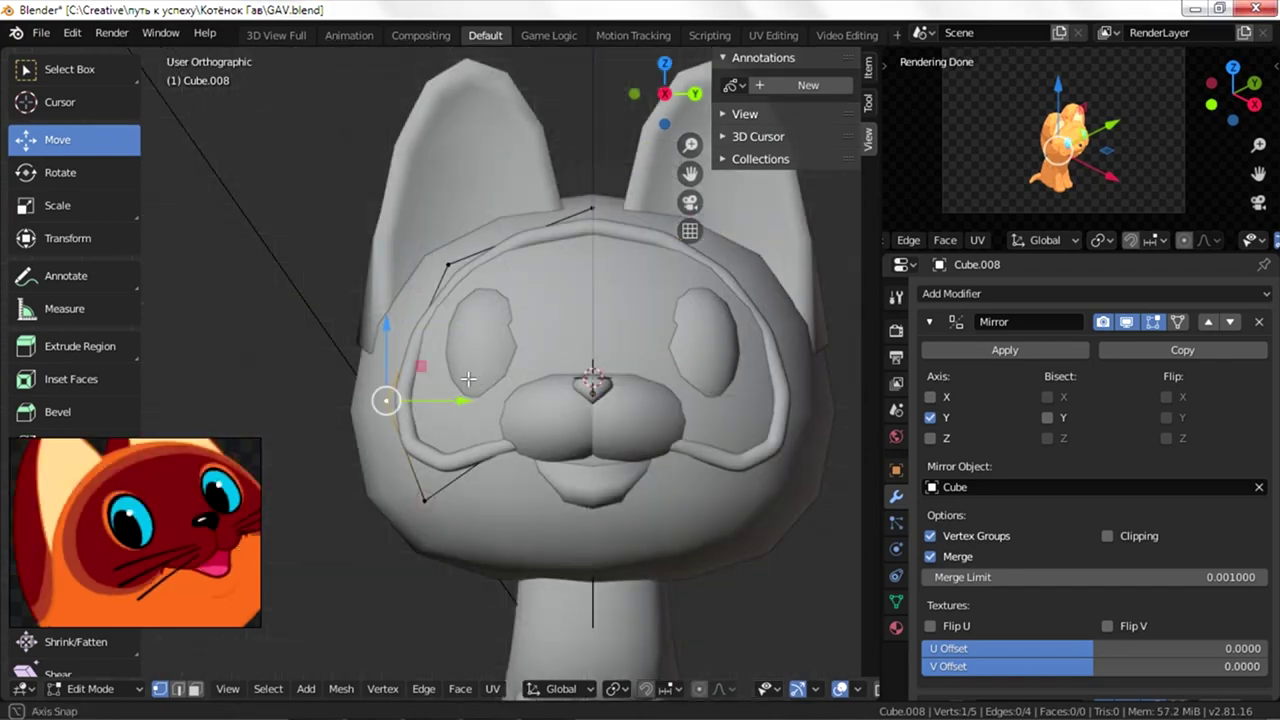
{"action": "key", "text": "KP_1"}
{"action": "key", "text": "g"}
{"action": "left_click", "coordinate": [182, 280]}
{"action": "middle_click_drag", "start_coordinate": [182, 280], "coordinate": [300, 300]}
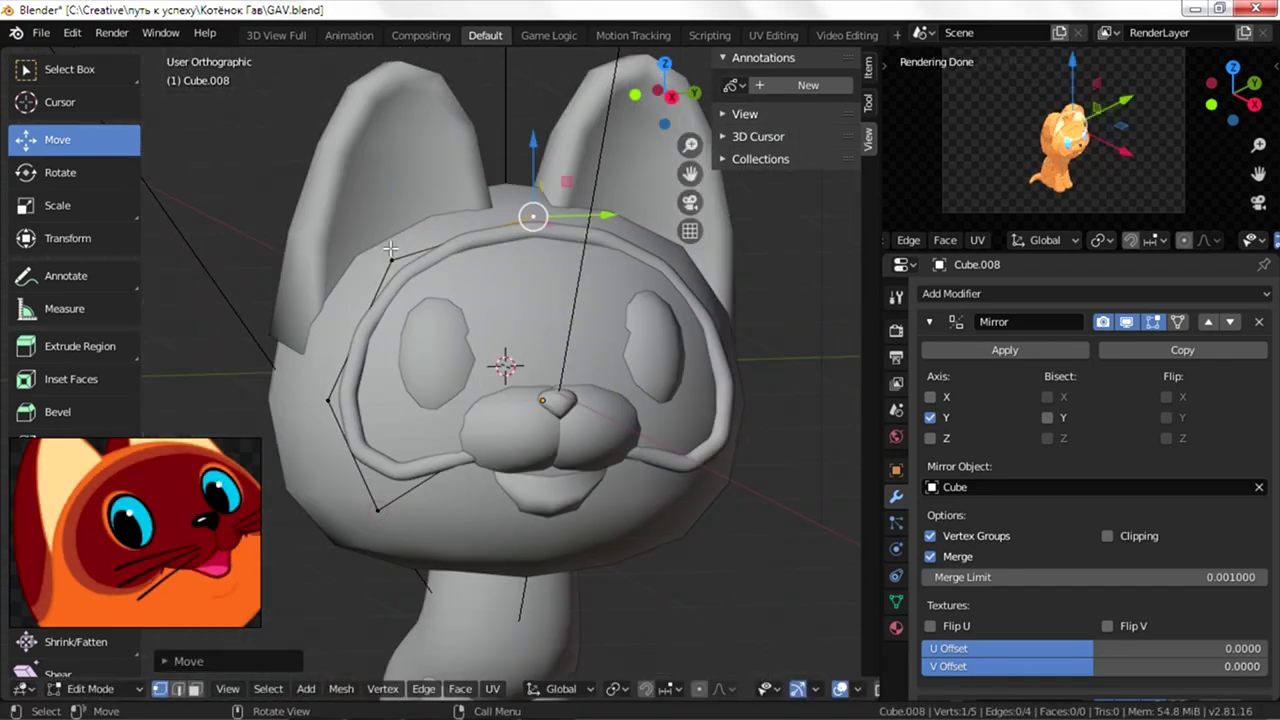
- Return to Object Mode and bring up the ring's material settings
{"action": "key", "text": "Tab"}
{"action": "key", "text": "KP_3"}
{"action": "mouse_move", "coordinate": [529, 294]}
{"action": "middle_mouse_down"}
{"action": "mouse_move", "coordinate": [611, 381]}
{"action": "mouse_move", "coordinate": [760, 400]}
{"action": "middle_mouse_up"}
{"action": "left_click", "coordinate": [896, 628]}
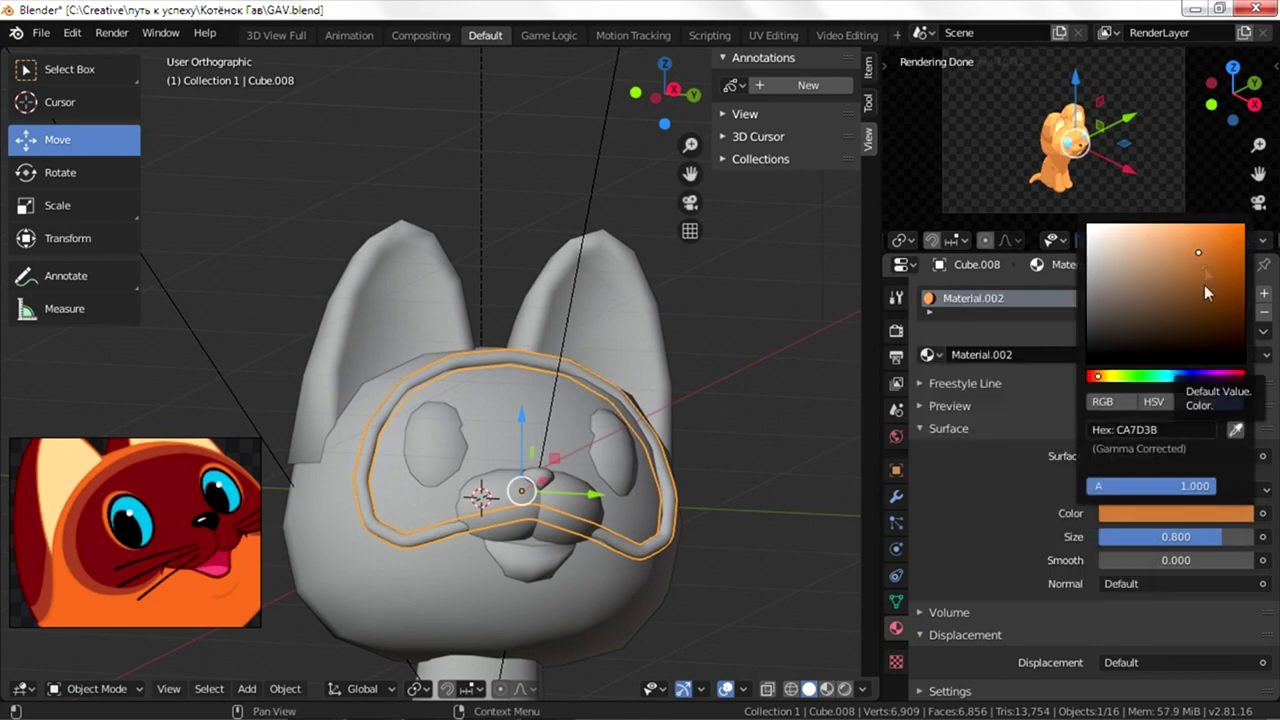
- Adjust the mask ring vertices along Z, checking them from side and front views
{"action": "key", "text": "Tab"}
{"action": "middle_click_drag", "start_coordinate": [692, 377], "coordinate": [462, 262]}
{"action": "key", "text": "g"}
{"action": "key", "text": "z"}
{"action": "left_click", "coordinate": [483, 367]}
{"action": "middle_click_drag", "start_coordinate": [483, 367], "coordinate": [528, 490]}
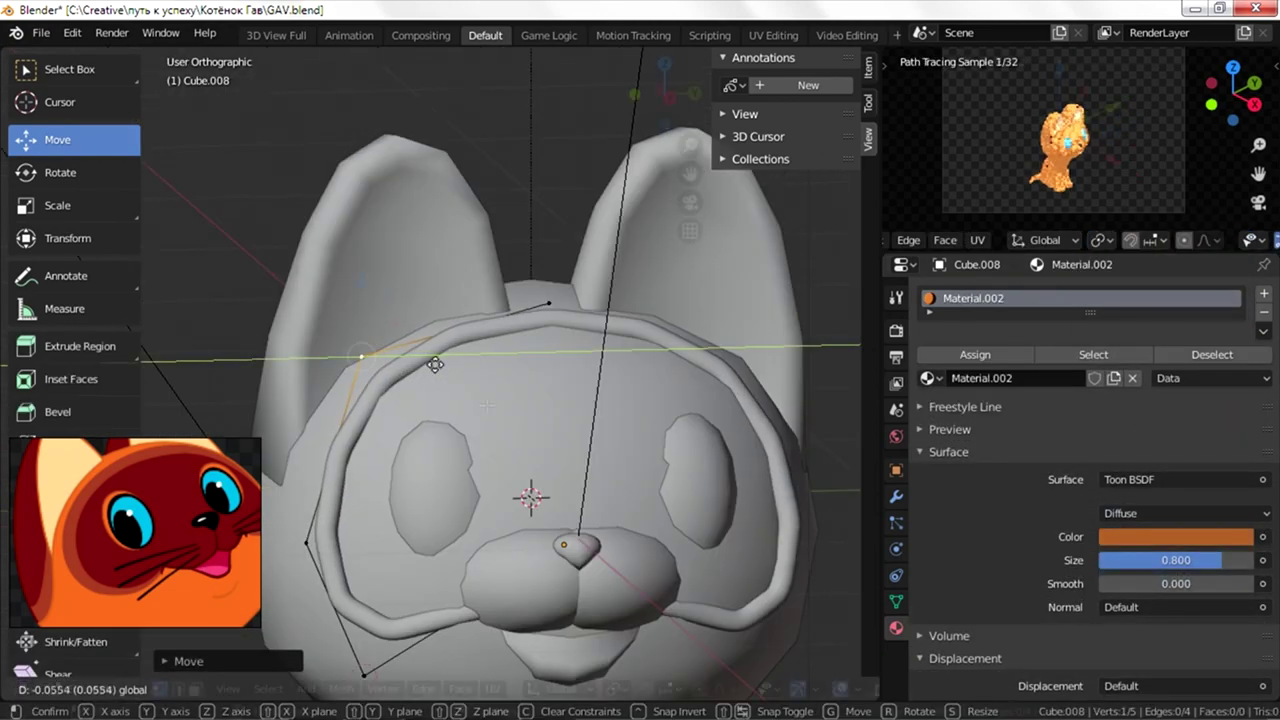
{"action": "key", "text": "KP_3"}
{"action": "key", "text": "KP_1"}
{"action": "key", "text": "Tab"}
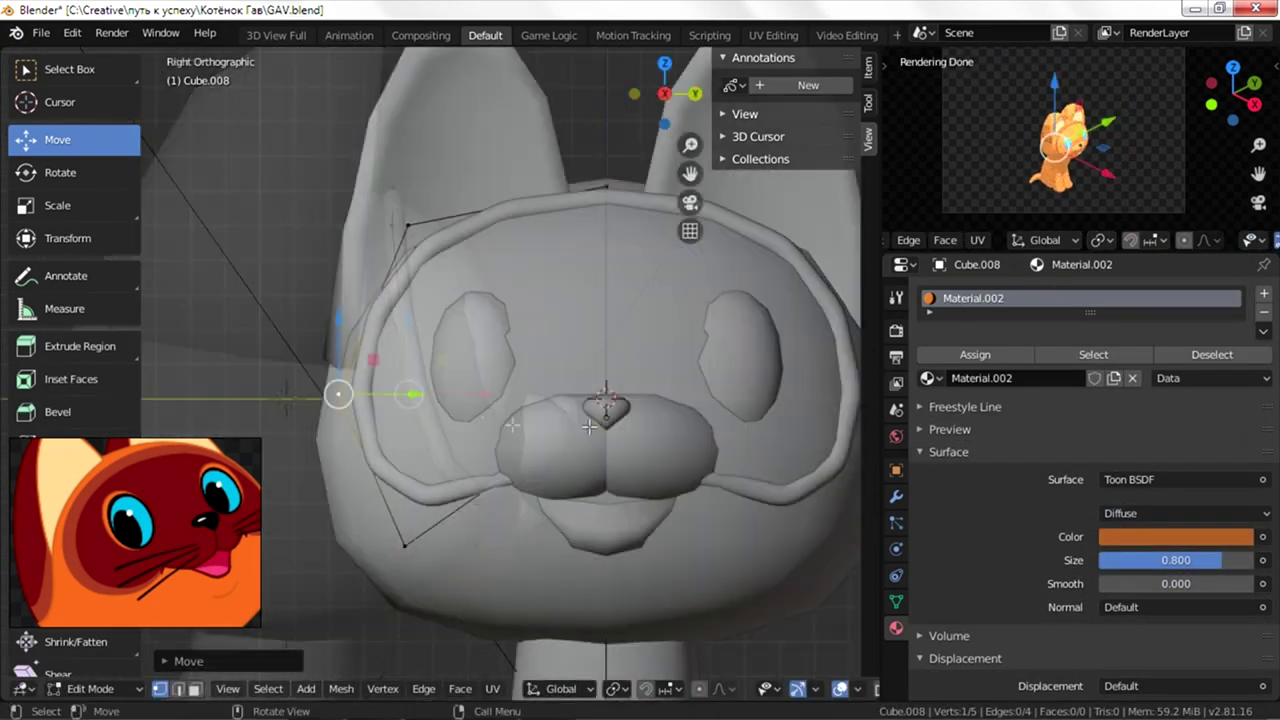
- Review the mask ring's modifiers, then return to editing its vertices
{"action": "middle_click_drag", "start_coordinate": [540, 398], "coordinate": [560, 400]}
{"action": "left_click", "coordinate": [896, 496]}
{"action": "scroll", "coordinate": [1226, 400], "scroll_direction": "down", "scroll_amount": 10}
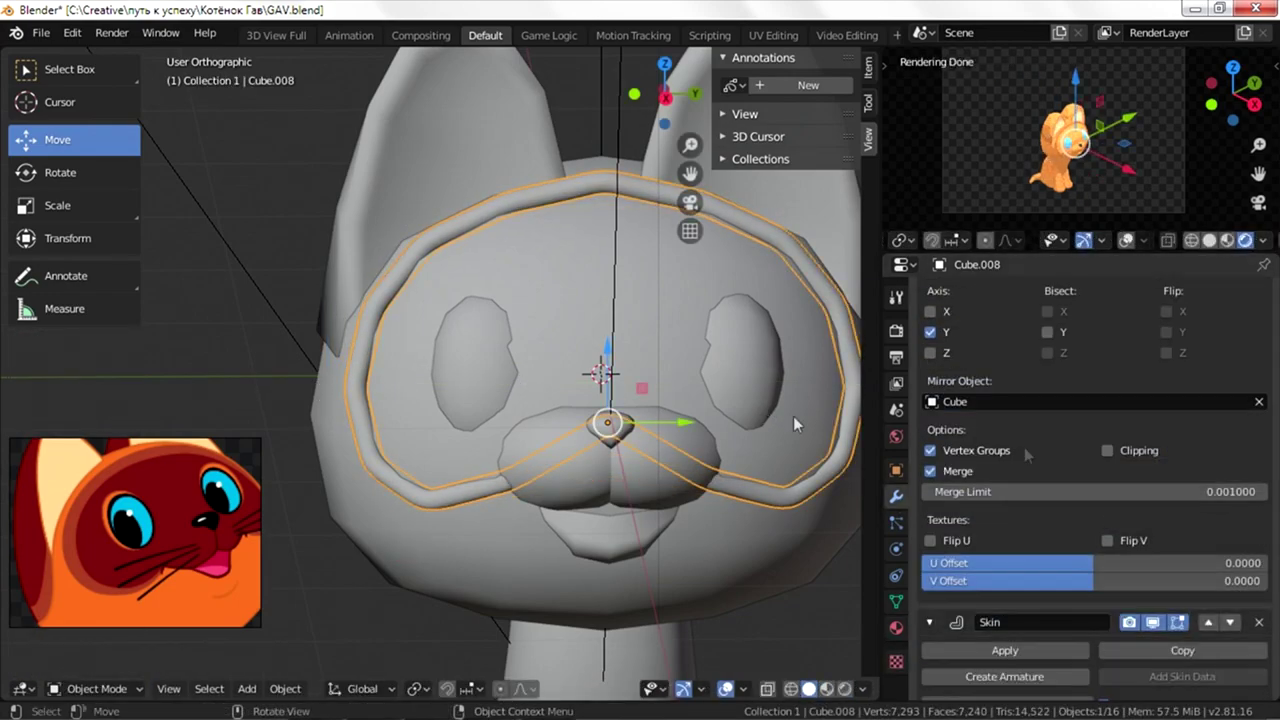
{"action": "key", "text": "Tab"}
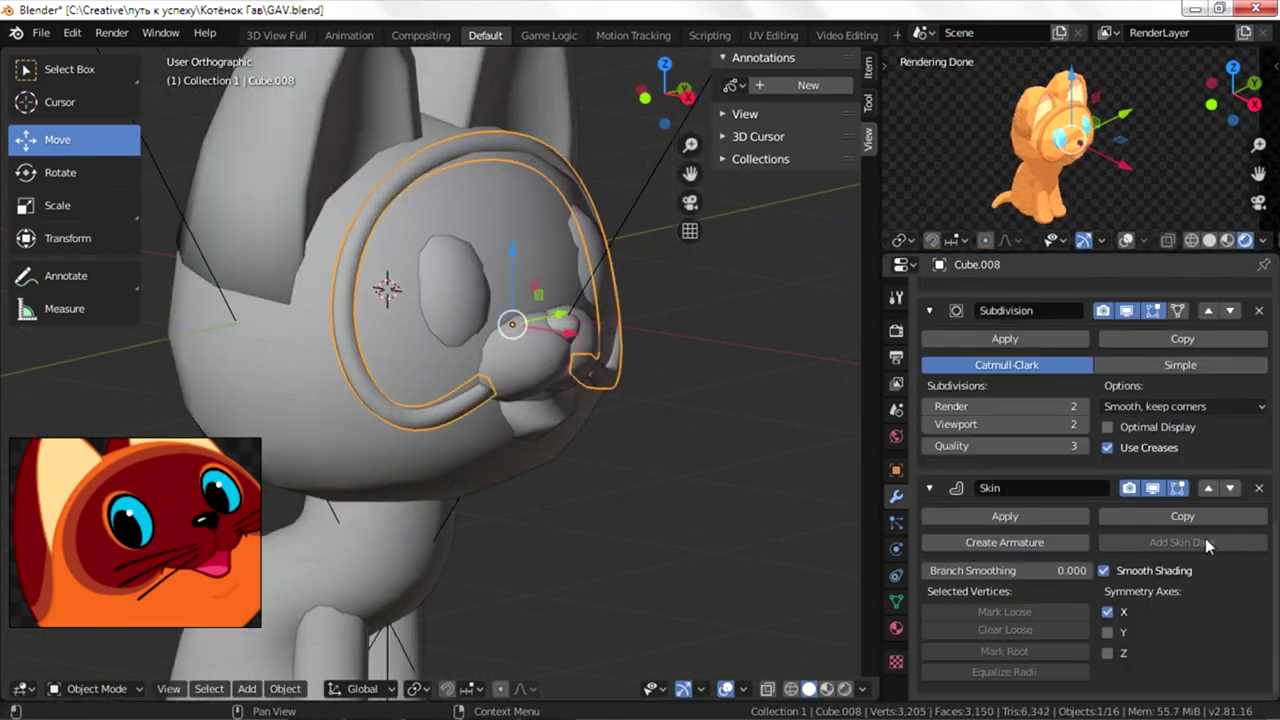
{"action": "scroll", "coordinate": [1160, 570], "scroll_direction": "down", "scroll_amount": 10}
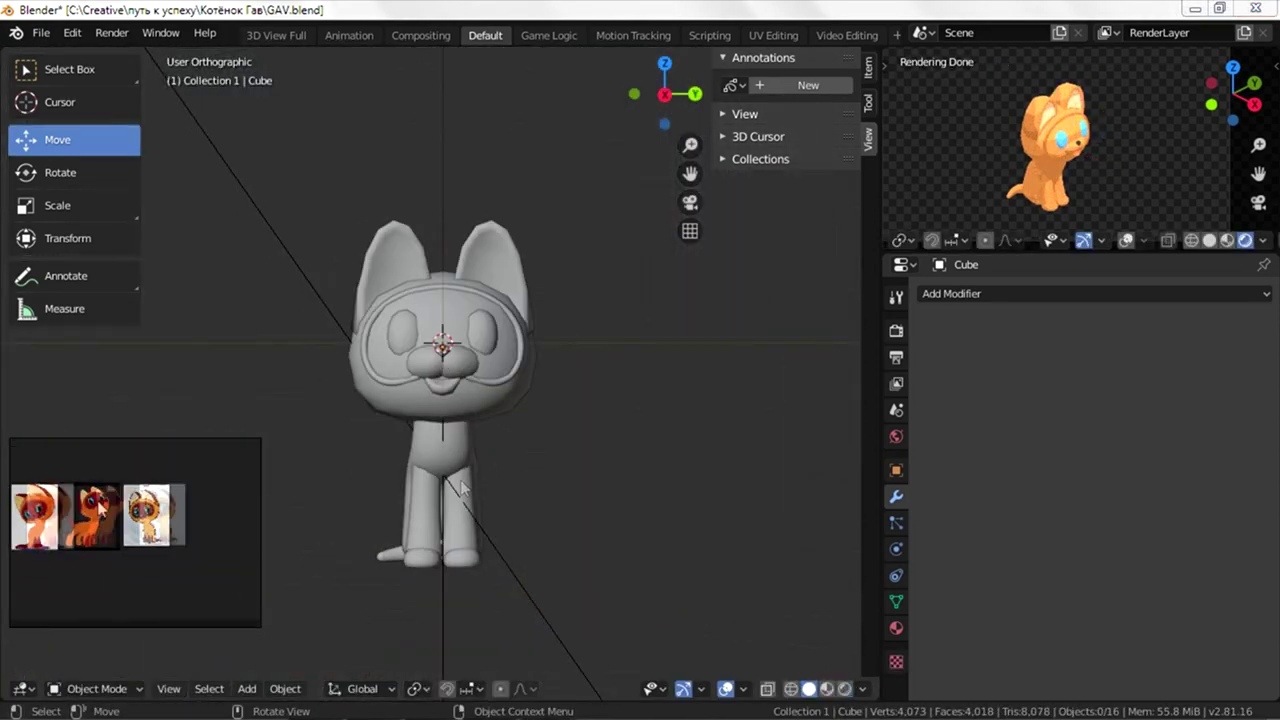
- Select the ears, cancel a resize, and select the kitten's body instead
{"action": "scroll", "coordinate": [475, 408], "scroll_direction": "up", "scroll_amount": 5}
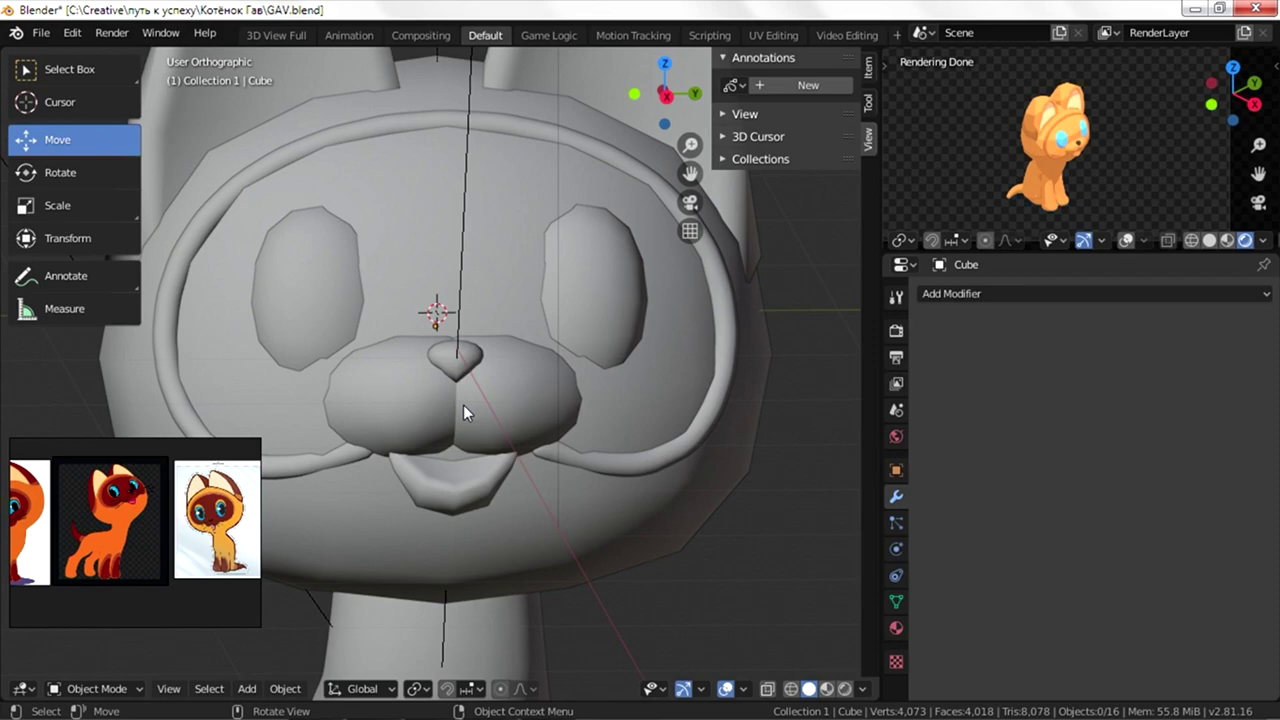
{"action": "scroll", "coordinate": [463, 405], "scroll_direction": "down", "scroll_amount": 3}
{"action": "mouse_move", "coordinate": [463, 405]}
{"action": "middle_mouse_down"}
{"action": "mouse_move", "coordinate": [190, 309]}
{"action": "mouse_move", "coordinate": [488, 370]}
{"action": "middle_mouse_up"}
{"action": "left_click", "coordinate": [600, 250]}
{"action": "key", "text": "s"}
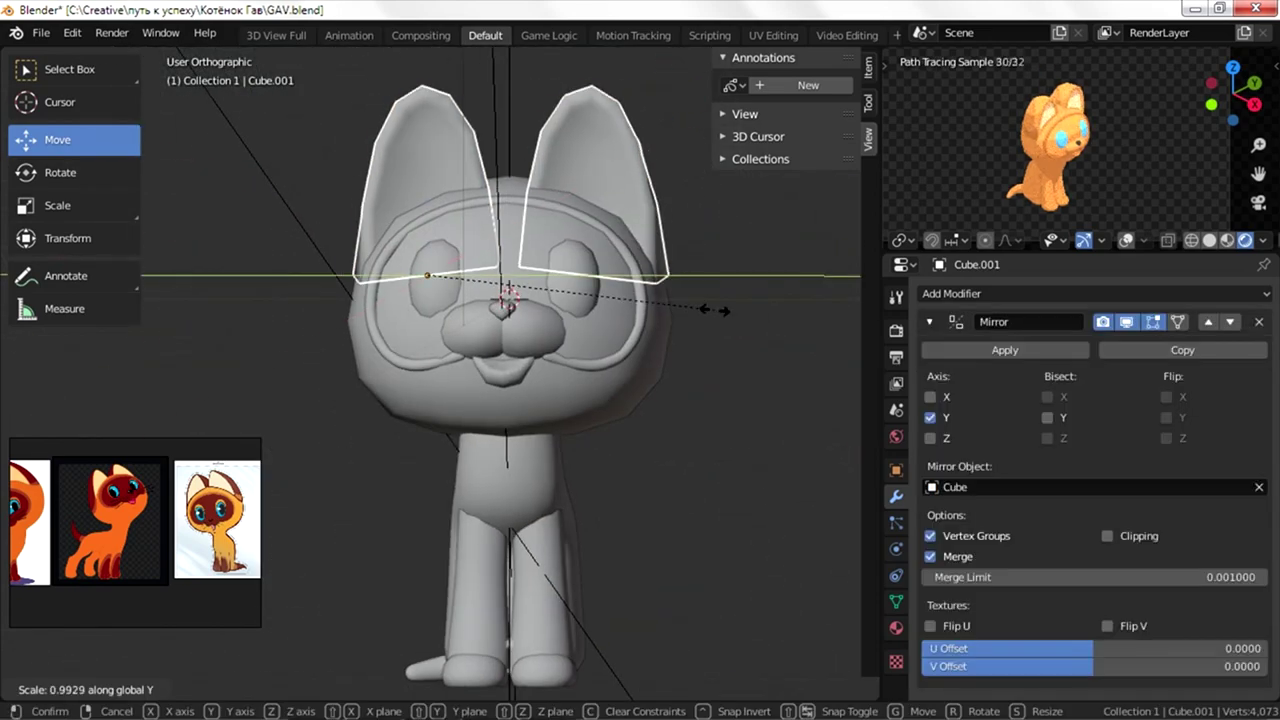
{"action": "key", "text": "Escape"}
{"action": "left_click", "coordinate": [579, 350]}
{"action": "middle_click_drag", "start_coordinate": [579, 350], "coordinate": [546, 393]}
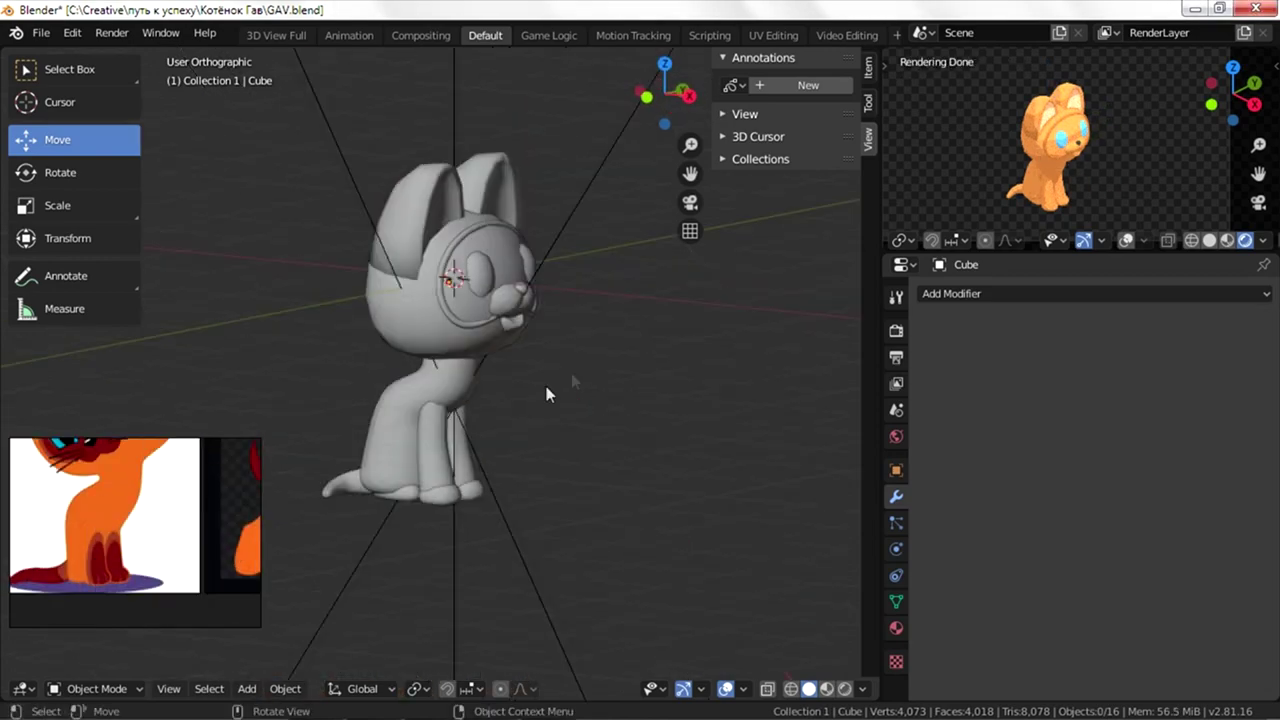
{"action": "scroll", "coordinate": [546, 393], "scroll_direction": "up", "scroll_amount": 3}
- Select the pair of whisker rods and move them vertically along Z
{"action": "left_click", "coordinate": [562, 336]}
{"action": "key", "text": "g"}
{"action": "key", "text": "z"}
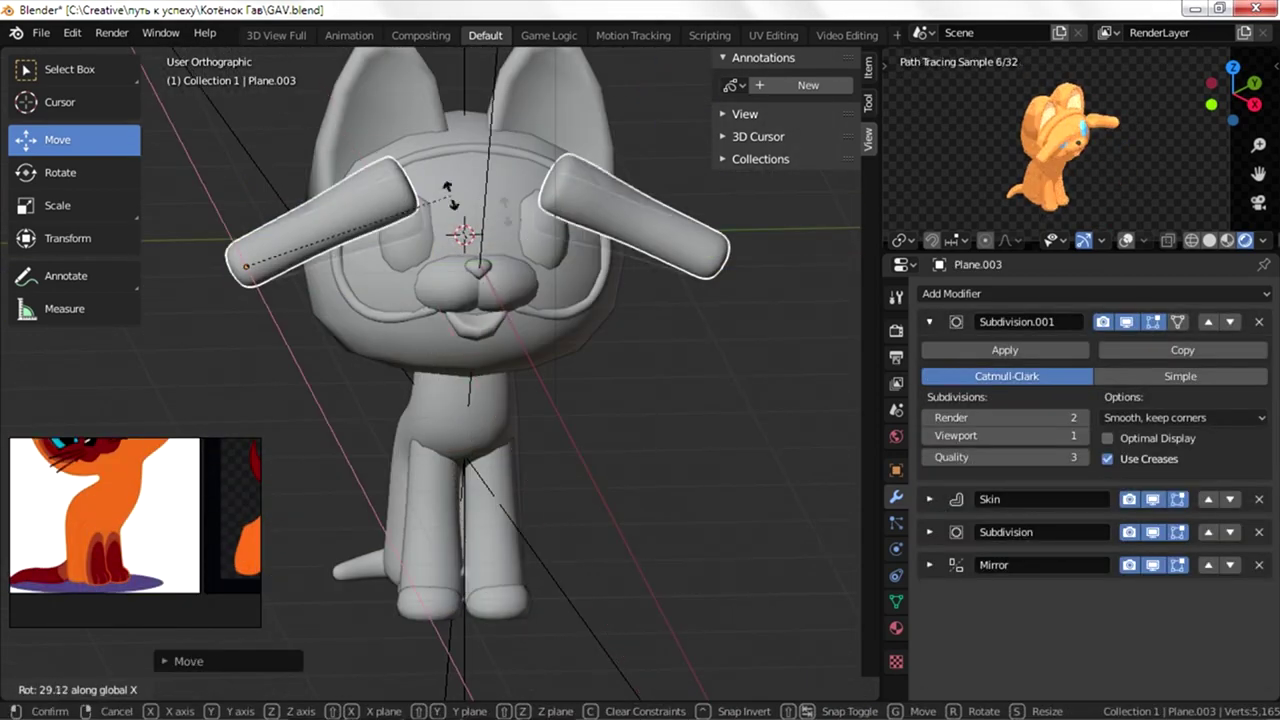
{"action": "left_click", "coordinate": [245, 265]}
{"action": "scroll", "coordinate": [500, 300], "scroll_direction": "up", "scroll_amount": 2}
- Slide the whisker rods onto the muzzle and begin rotating them in top view
{"action": "key", "text": "g"}
{"action": "key", "text": "y"}
{"action": "left_click", "coordinate": [560, 425]}
{"action": "middle_click_drag", "start_coordinate": [560, 425], "coordinate": [500, 412]}
{"action": "key", "text": "KP_7"}
{"action": "key", "text": "r"}
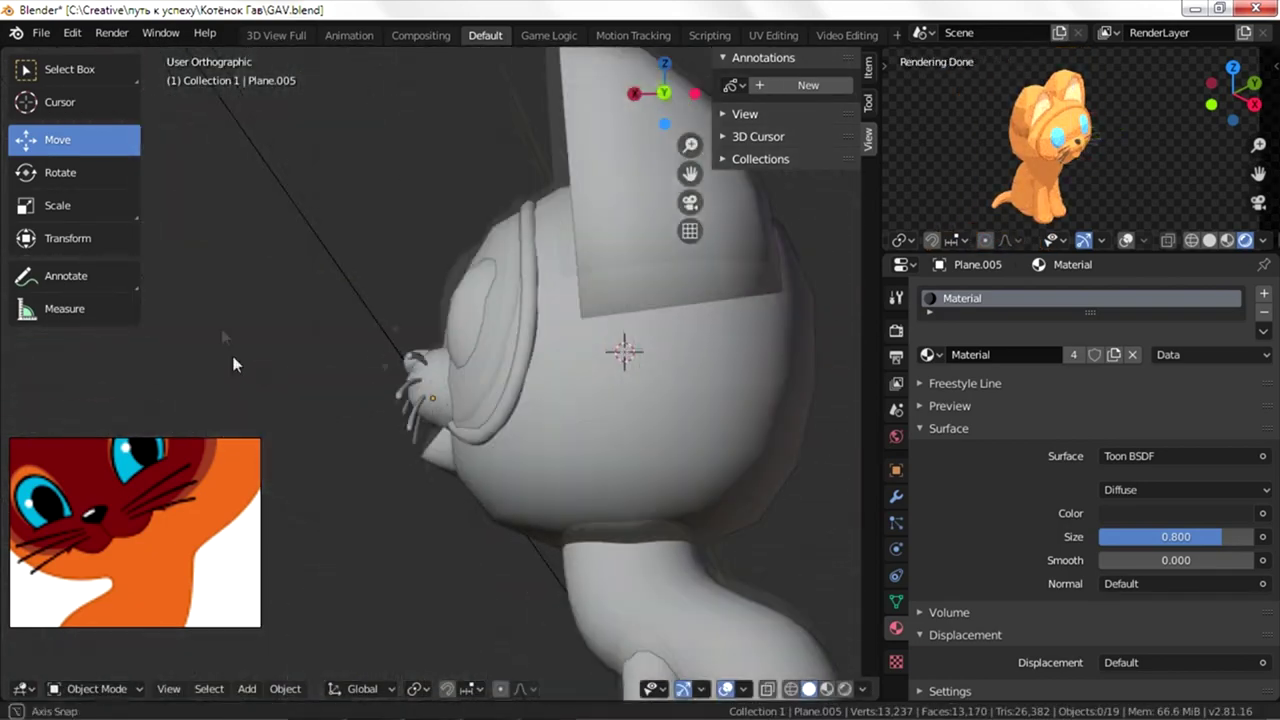
- Save the kitten file
{"action": "left_click", "coordinate": [41, 33]}
{"action": "left_click", "coordinate": [93, 156]}
{"action": "middle_click_drag", "start_coordinate": [380, 301], "coordinate": [429, 278]}
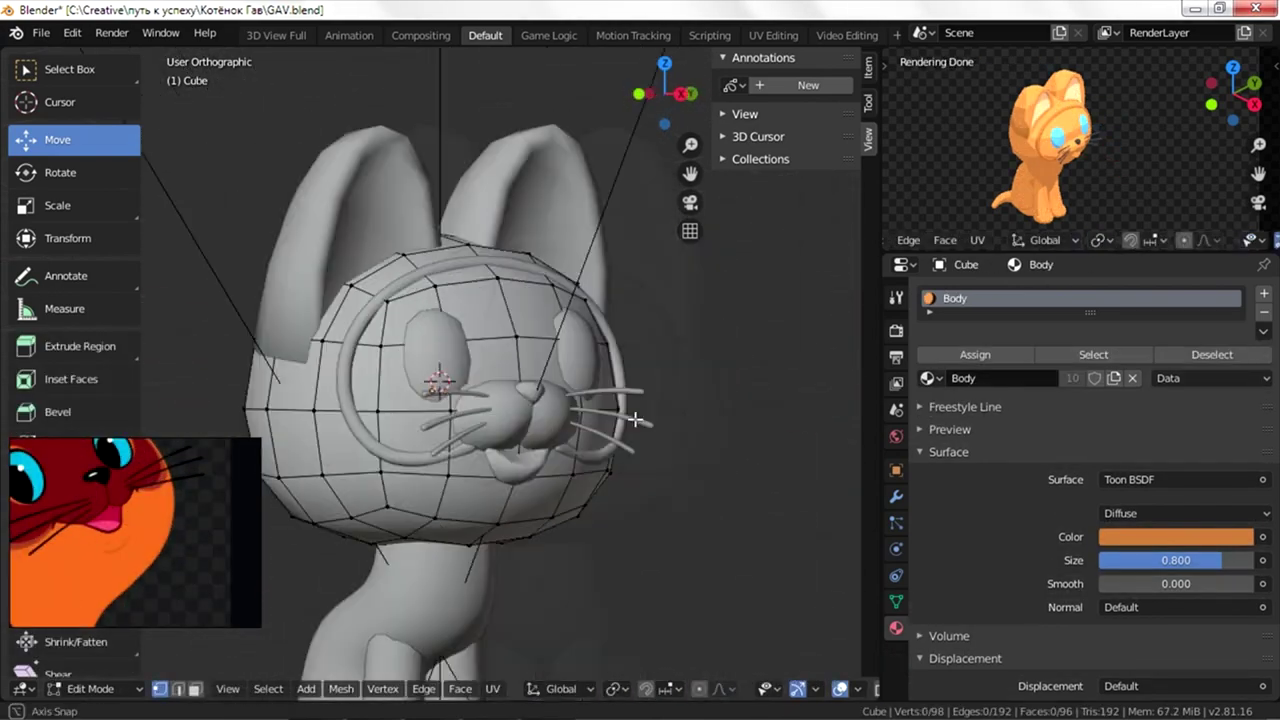
- Make a knife cut across the head along its edge loop
{"action": "middle_click_drag", "start_coordinate": [503, 420], "coordinate": [537, 223]}
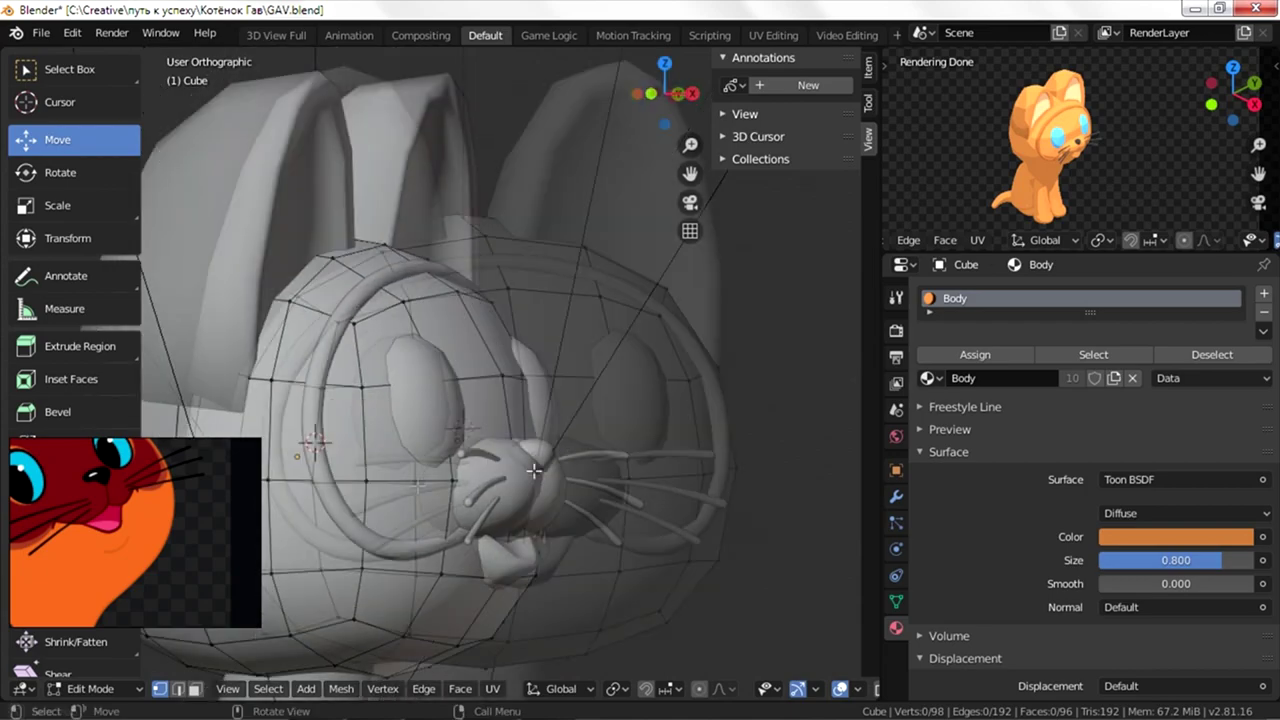
{"action": "scroll", "coordinate": [537, 223], "scroll_direction": "up", "scroll_amount": 3}
{"action": "key", "text": "k"}
{"action": "left_click", "coordinate": [525, 200]}
{"action": "left_click", "coordinate": [363, 300]}
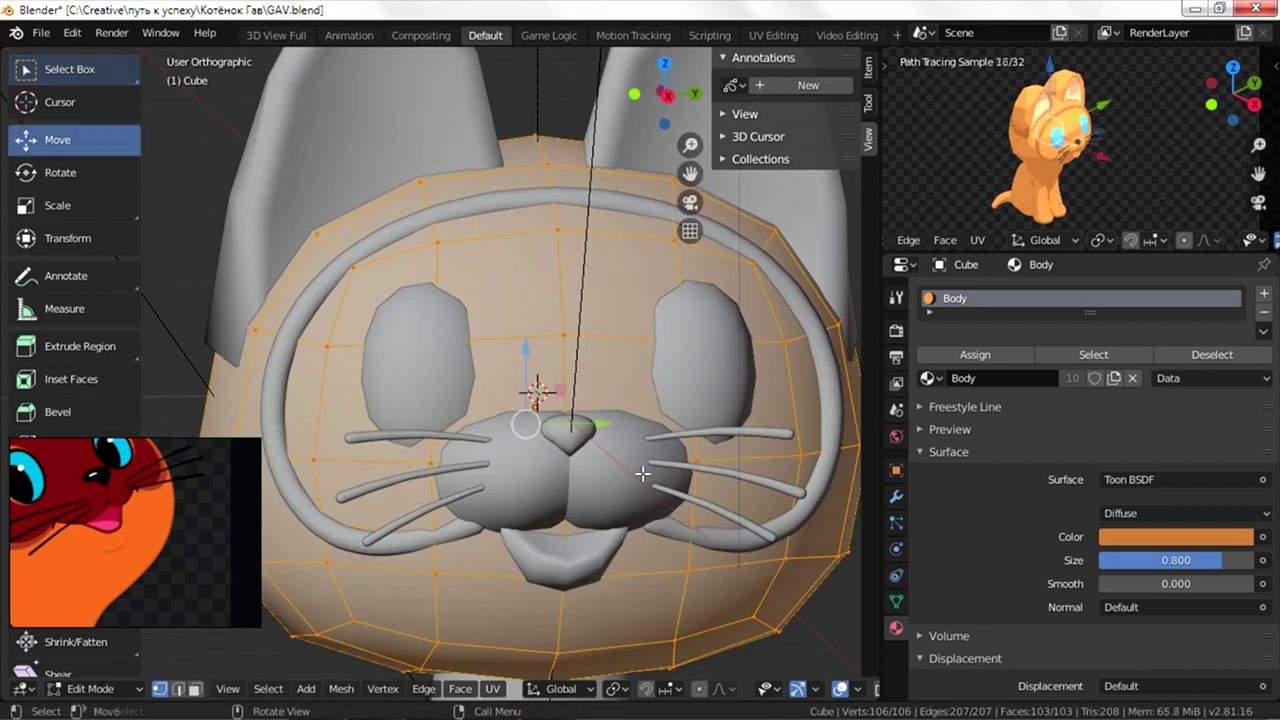
- Snap the head to symmetry, symmetrize it, and add Material.002 in a new slot
{"action": "left_click", "coordinate": [421, 466]}
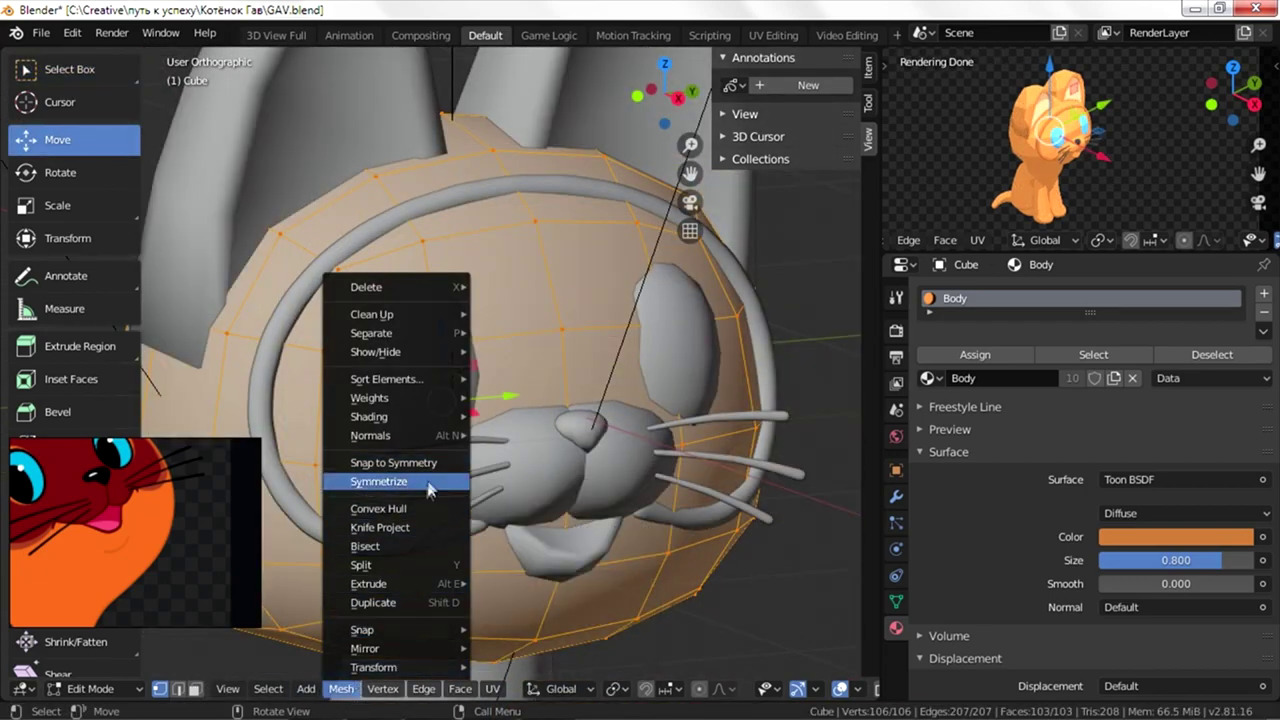
{"action": "left_click", "coordinate": [428, 488]}
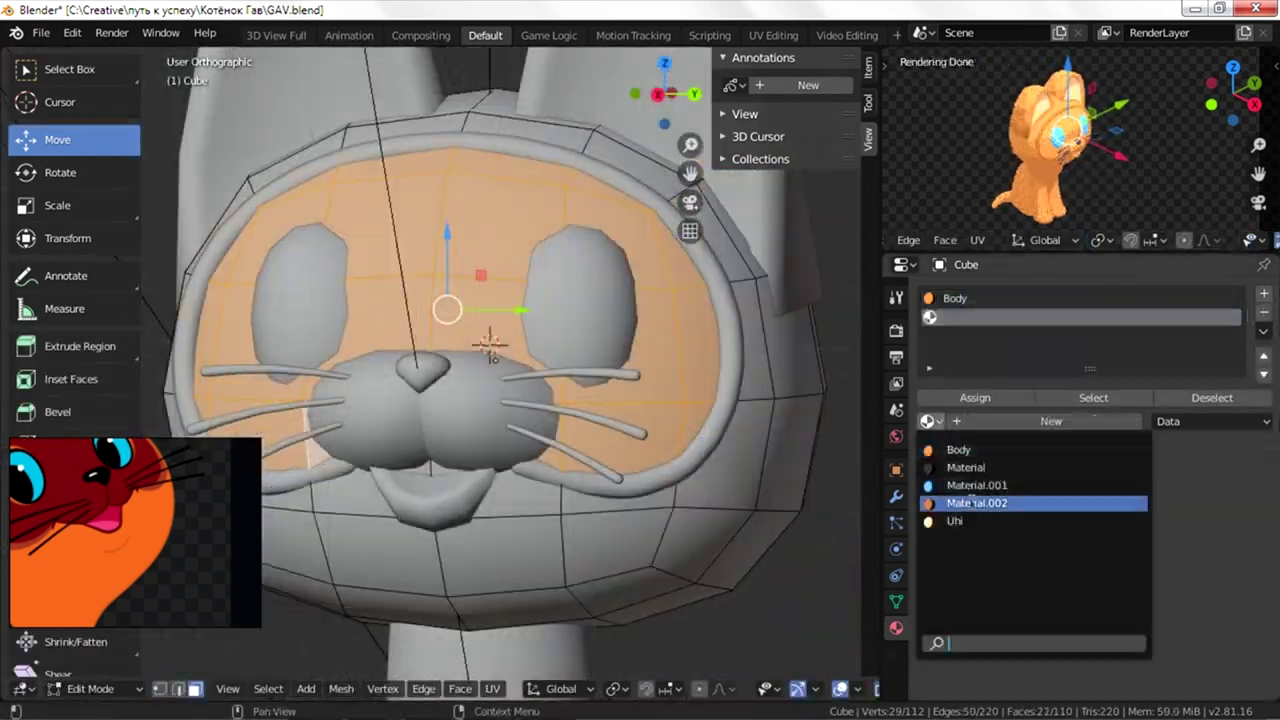
{"action": "left_click", "coordinate": [975, 502]}
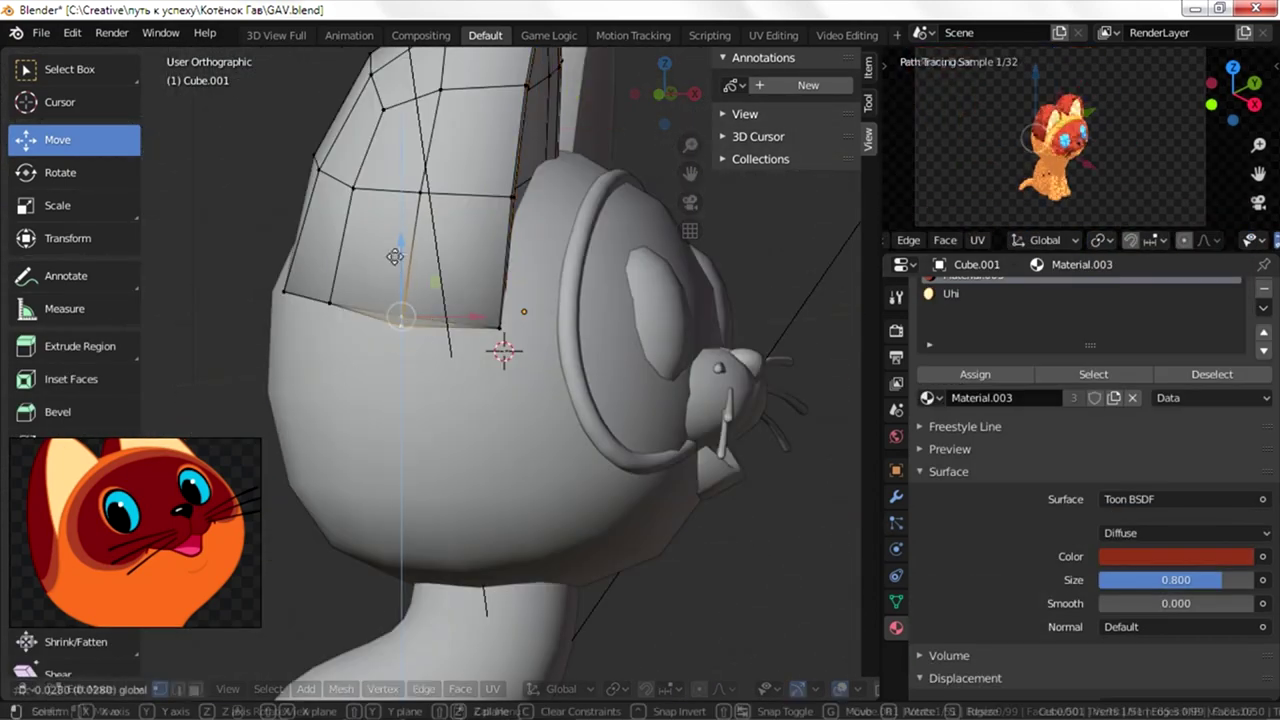
- Move the selected ear vertices to reshape the ear
{"action": "key", "text": "g"}
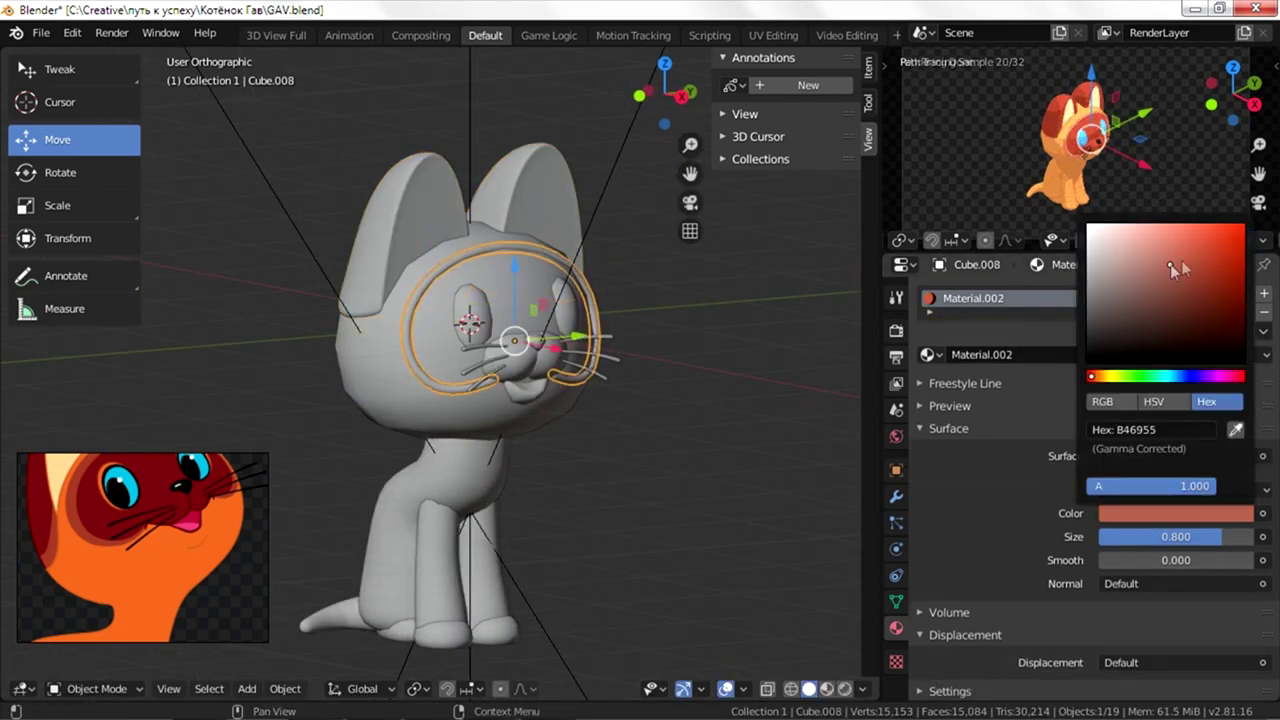
- Set the ring's toon colour to hex AA5A35, then select the curved arcs around the head
{"action": "left_click", "coordinate": [1096, 377]}
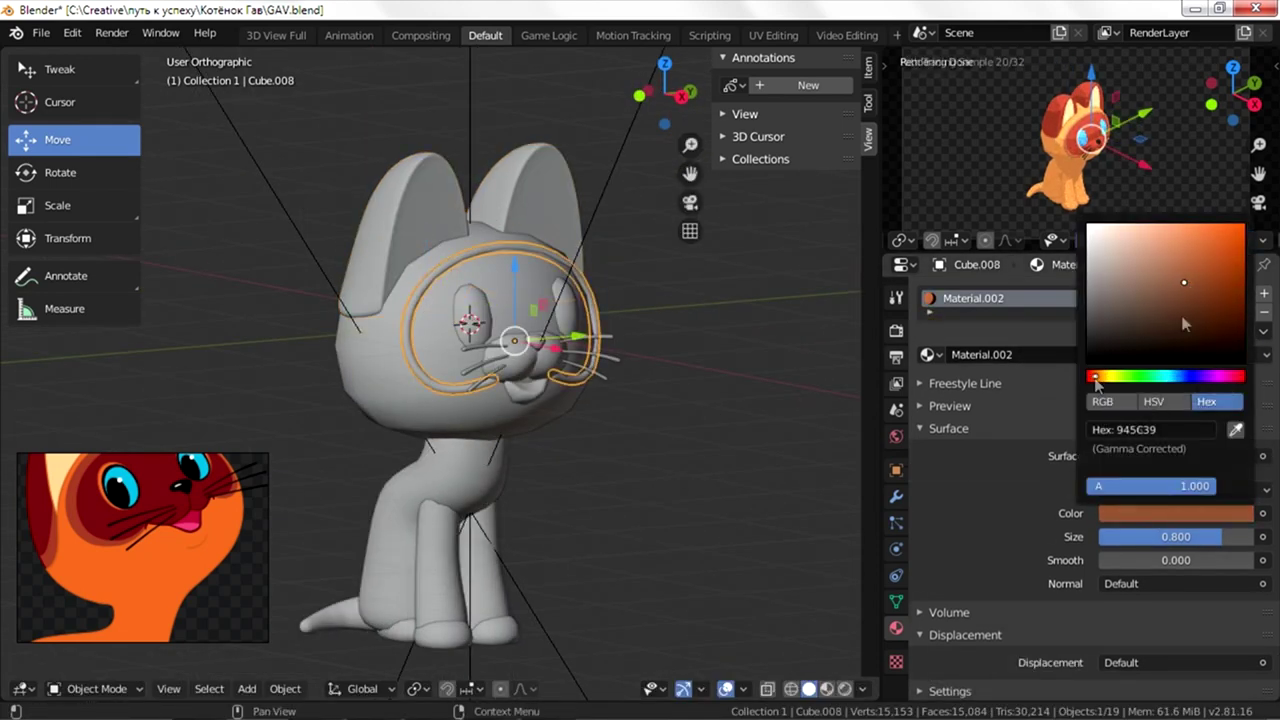
{"action": "left_click", "coordinate": [1100, 240]}
{"action": "key", "text": "a"}
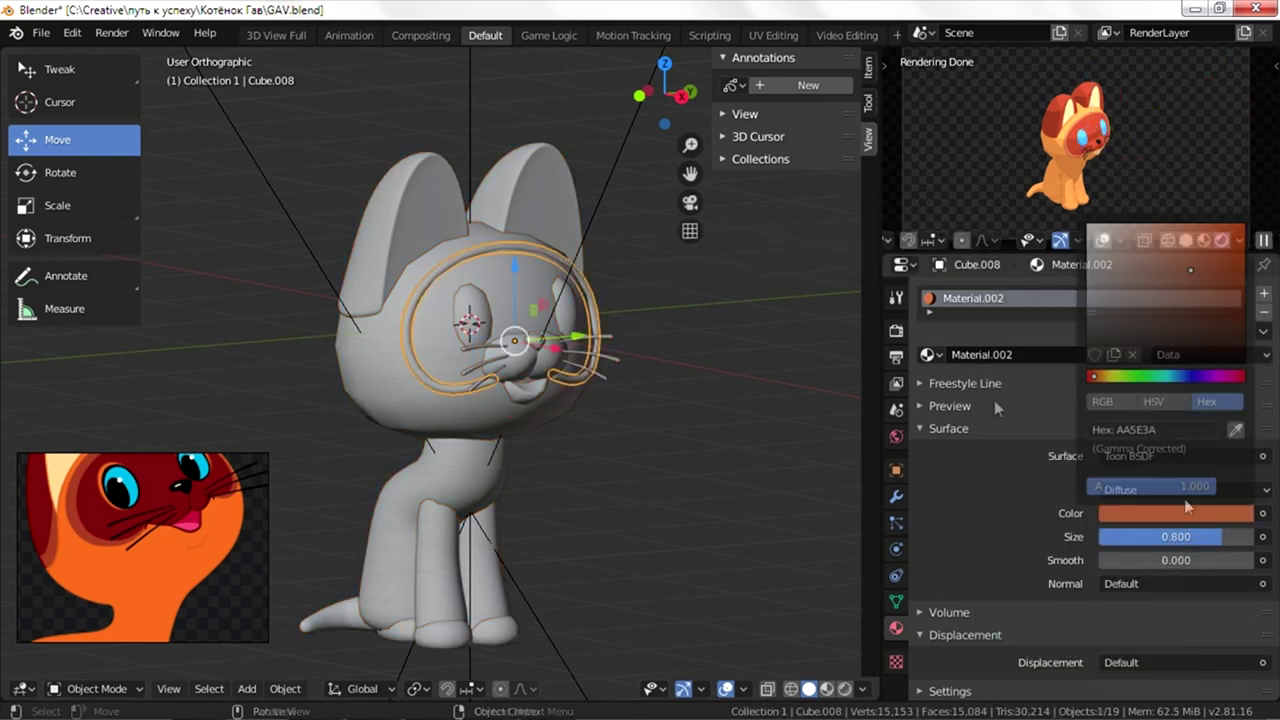
{"action": "left_click_drag", "start_coordinate": [1205, 275], "coordinate": [1196, 270]}
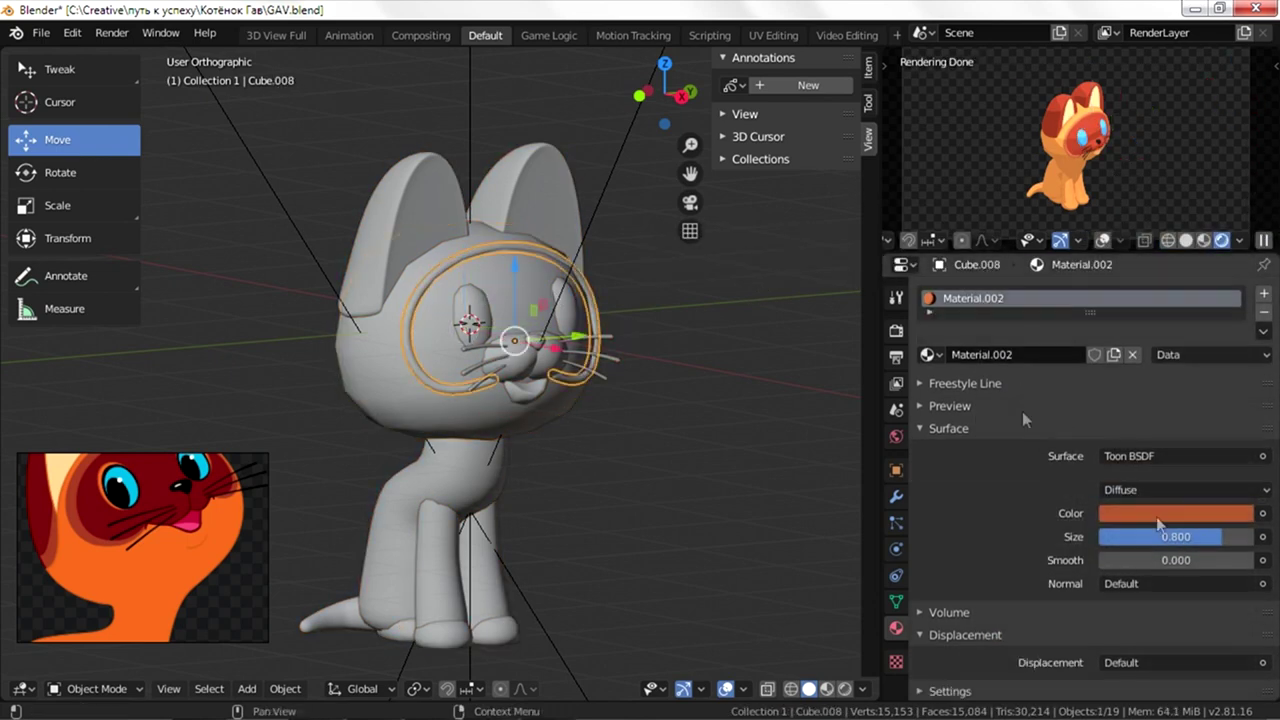
{"action": "left_click", "coordinate": [410, 340]}
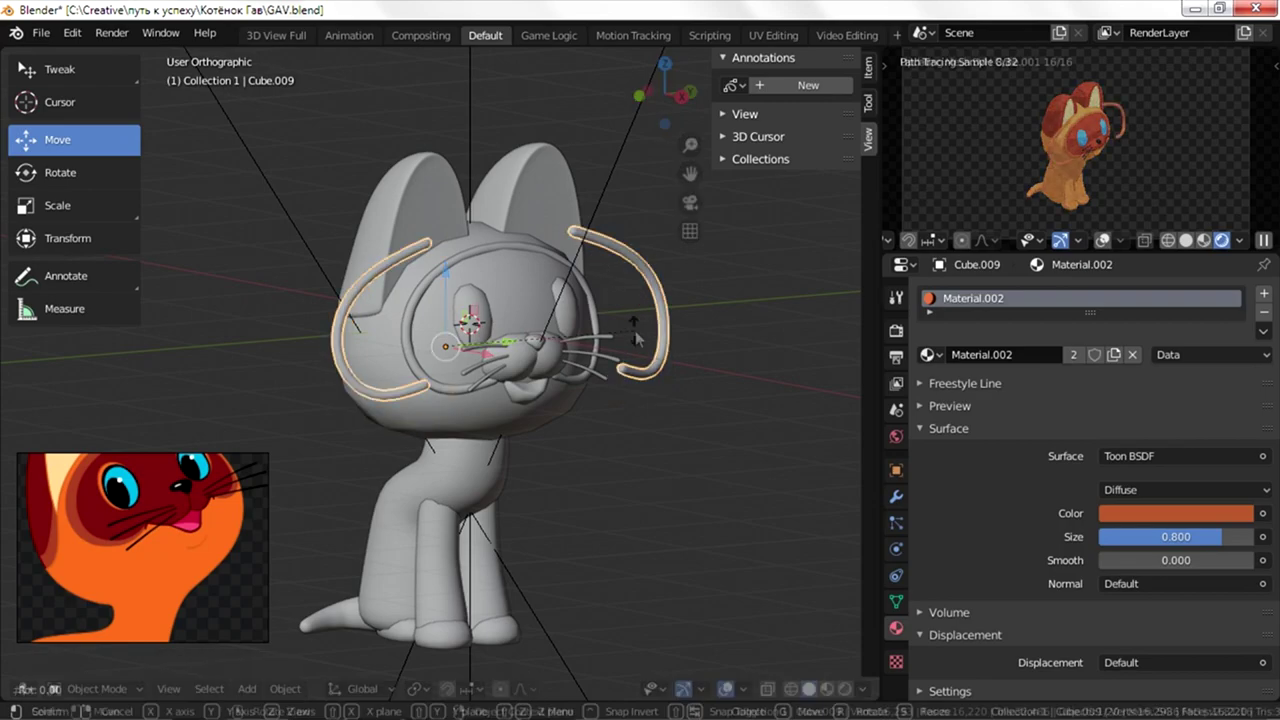
{"action": "middle_click_drag", "start_coordinate": [635, 331], "coordinate": [410, 256]}
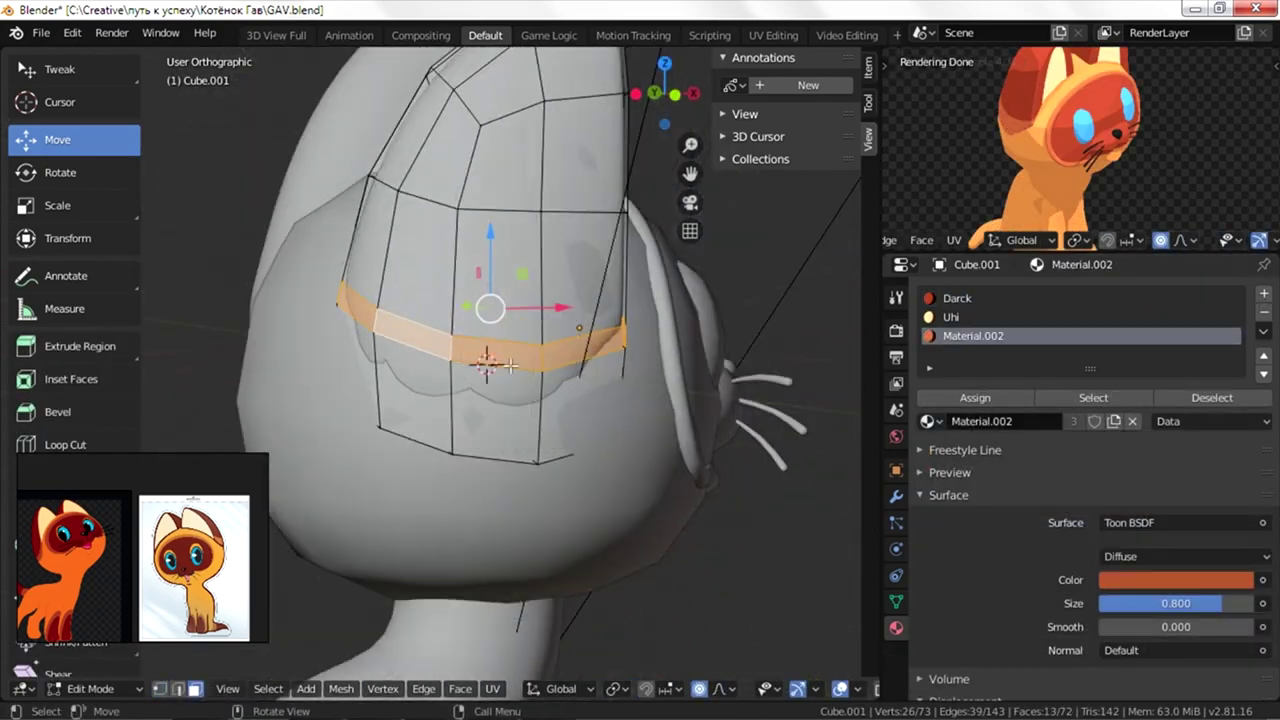
- Confirm the slid ear vertex and select an inner ear face to simplify
{"action": "left_click", "coordinate": [538, 340]}
{"action": "middle_click_drag", "start_coordinate": [538, 340], "coordinate": [507, 488]}
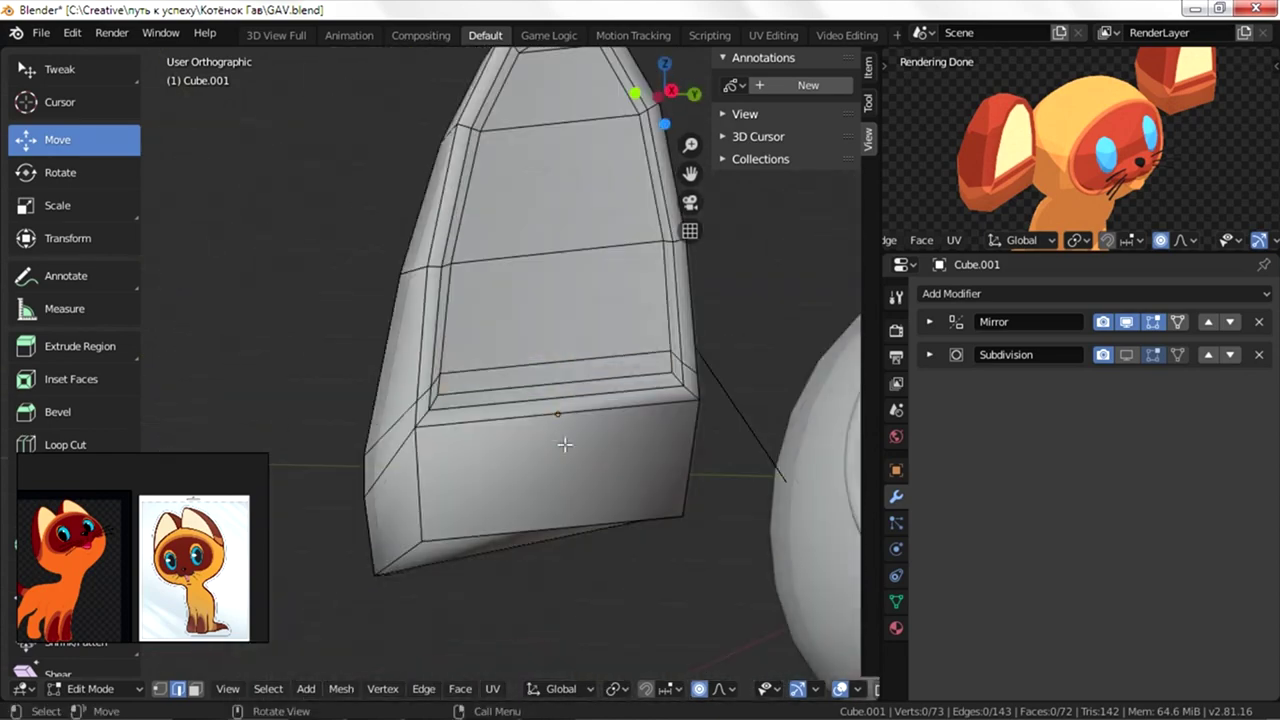
{"action": "left_click", "coordinate": [560, 470]}
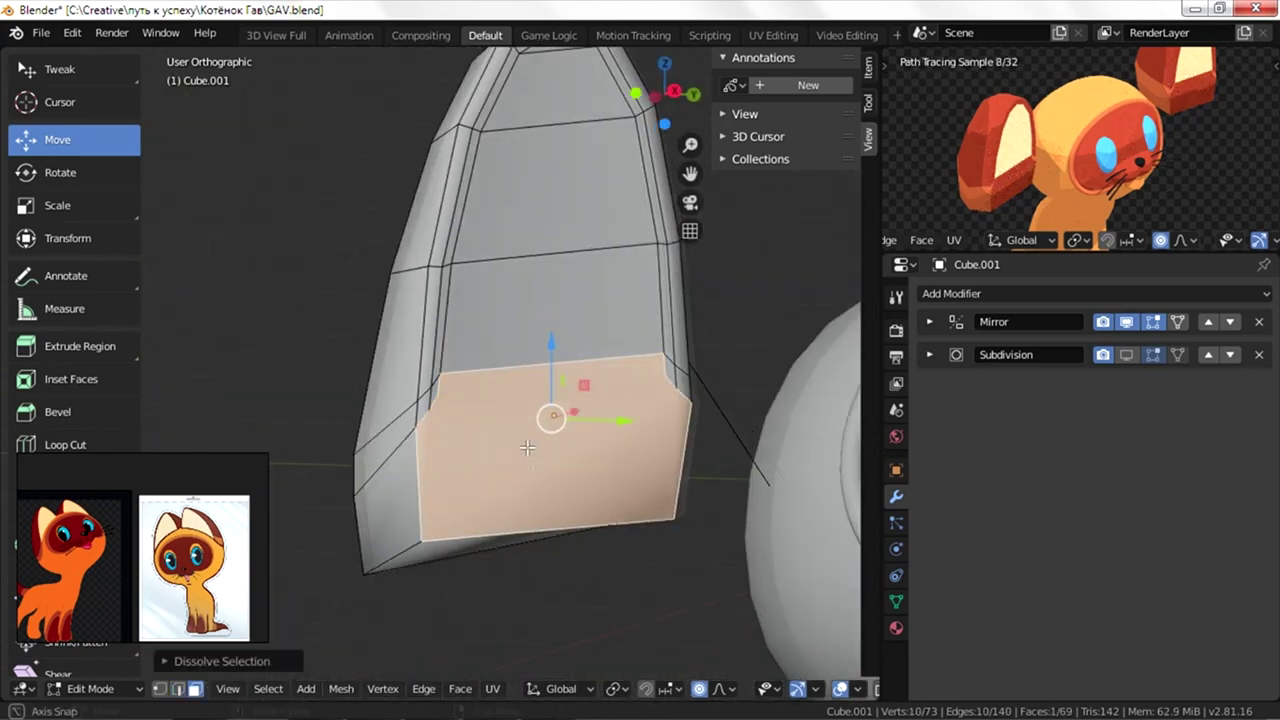
{"action": "middle_click_drag", "start_coordinate": [586, 420], "coordinate": [654, 498]}
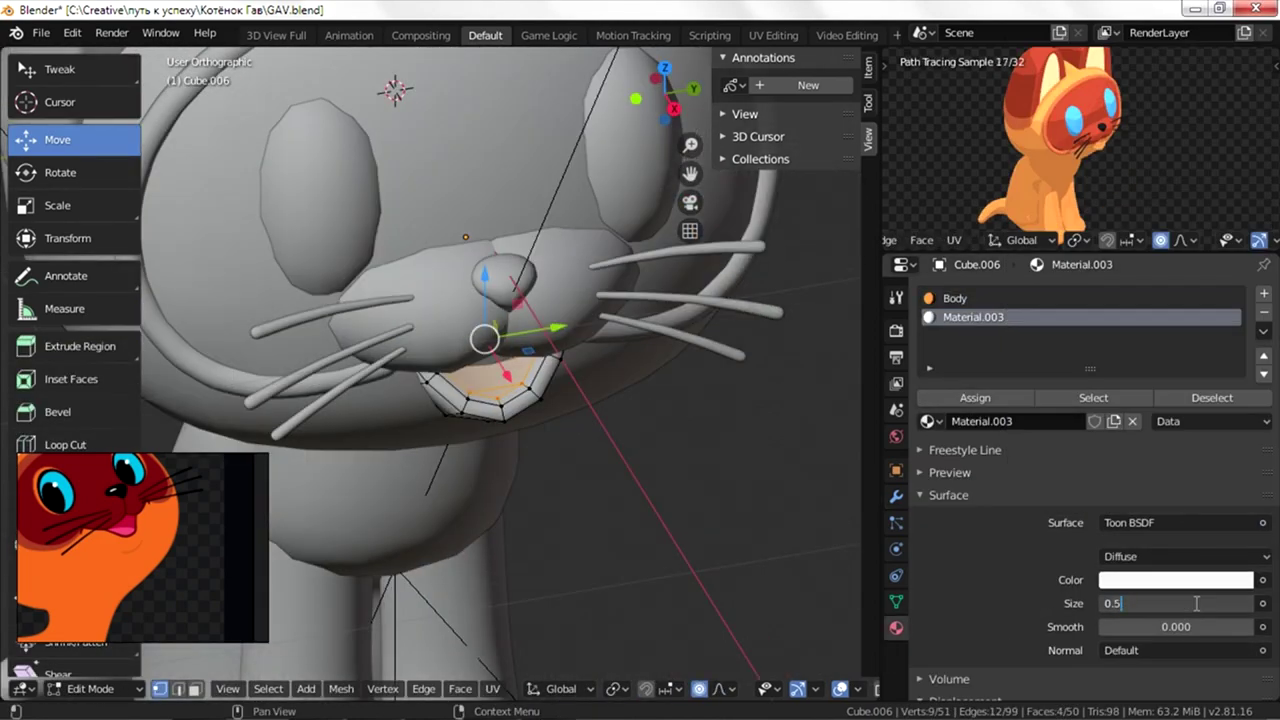
- Set the tongue material colour to bright pink D6427B
{"action": "left_click", "coordinate": [1175, 580]}
{"action": "left_click", "coordinate": [1216, 327]}
{"action": "left_click_drag", "start_coordinate": [1200, 325], "coordinate": [1196, 313]}
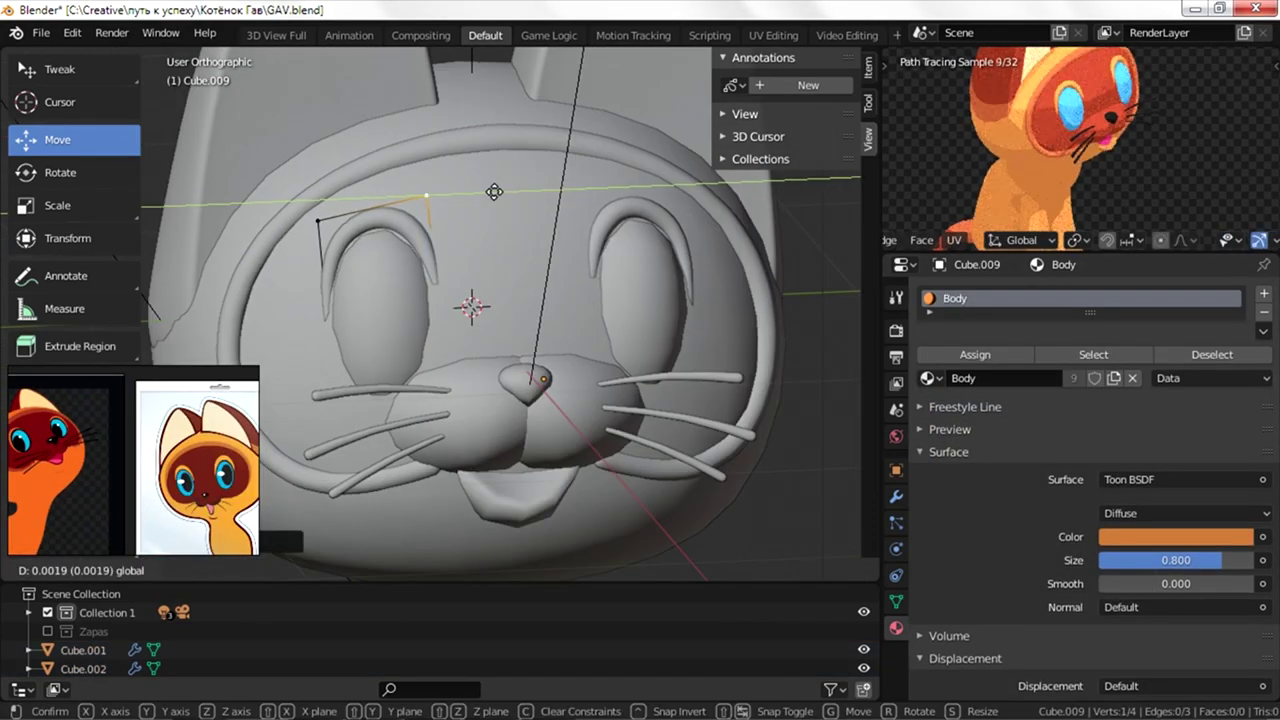
- Confirm the eyebrow vertex move and view the kitten from an angle
{"action": "left_click", "coordinate": [494, 191]}
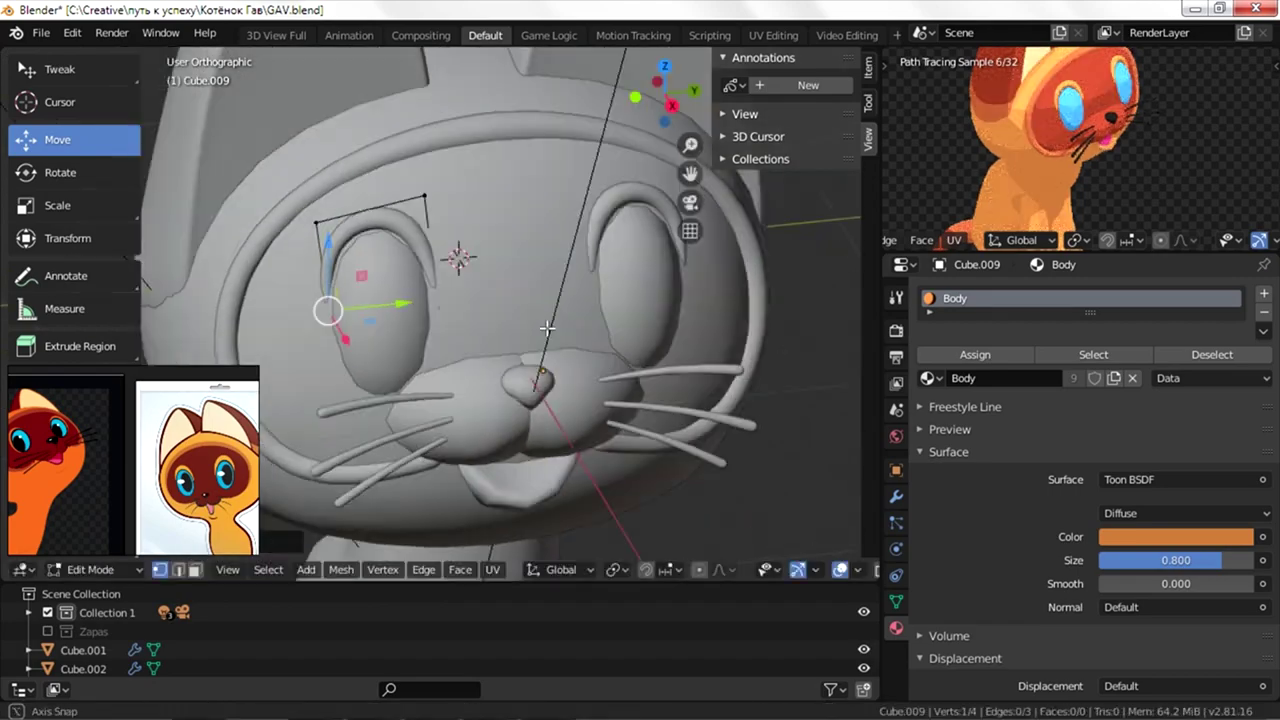
{"action": "middle_click_drag", "start_coordinate": [494, 191], "coordinate": [455, 353]}
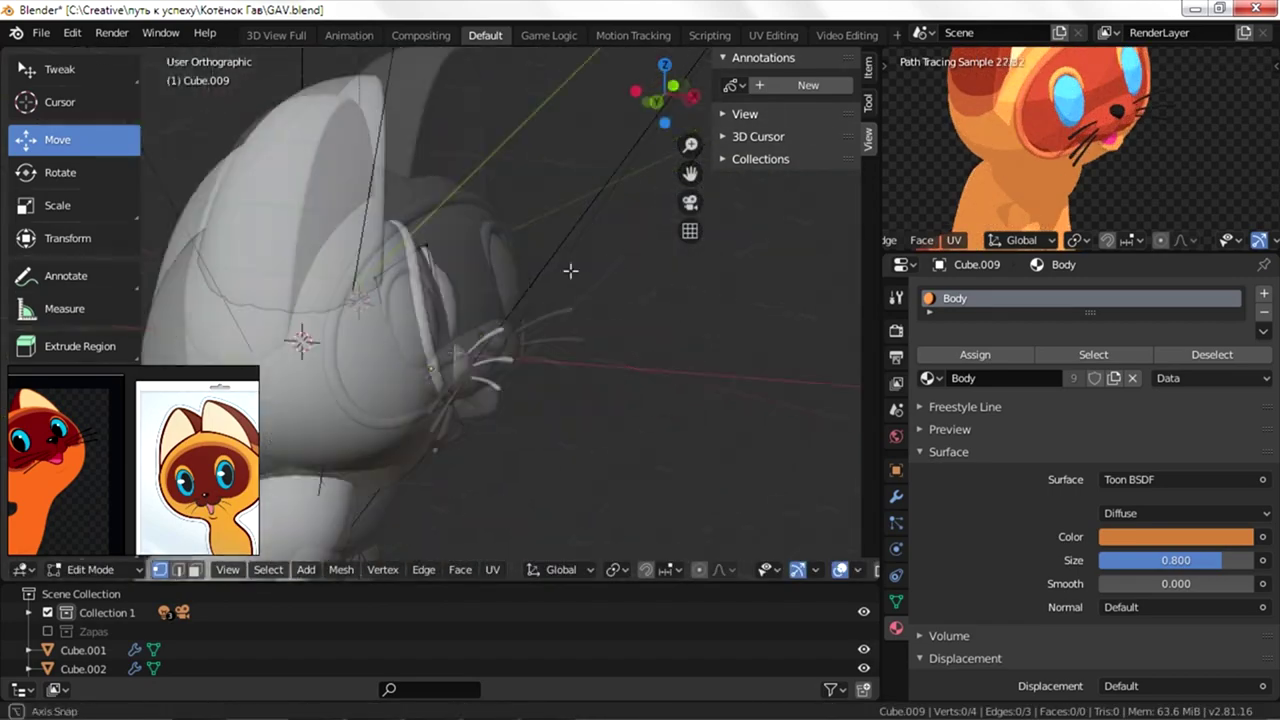